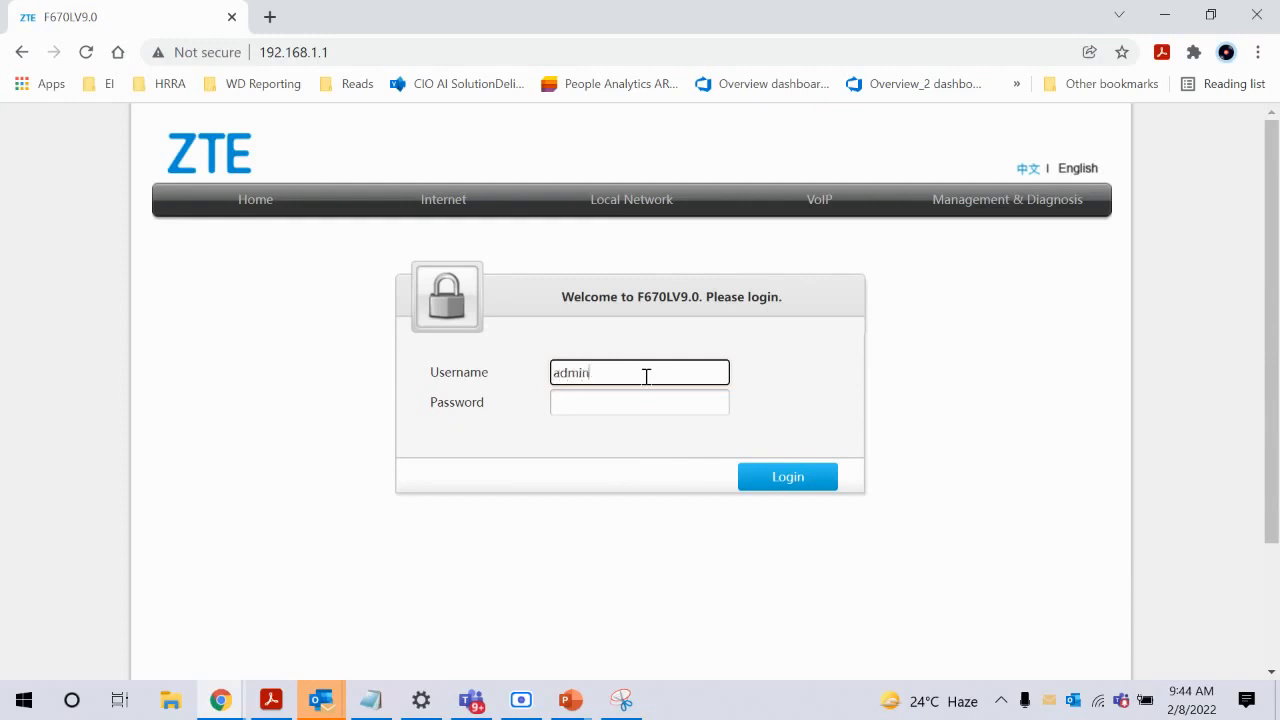
Enter the account password, log in to the router, dismiss the password check and decline saving the credentials
key(Tab)
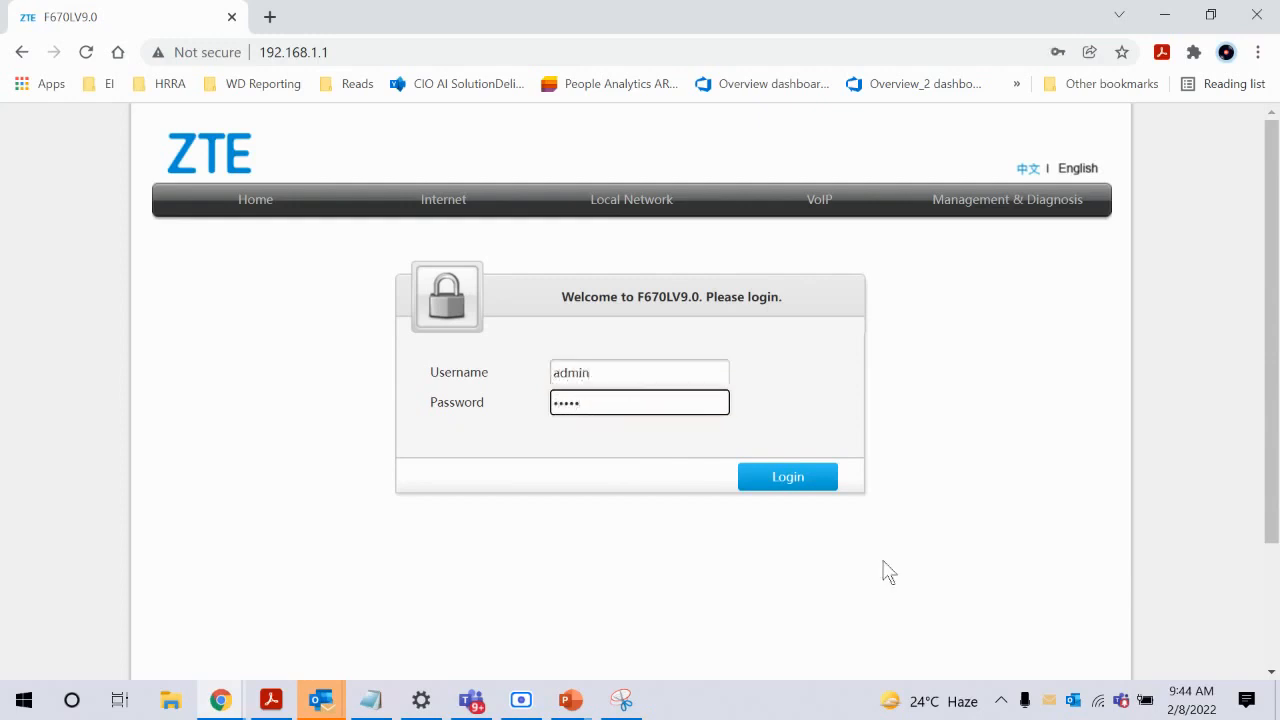
click(775, 477)
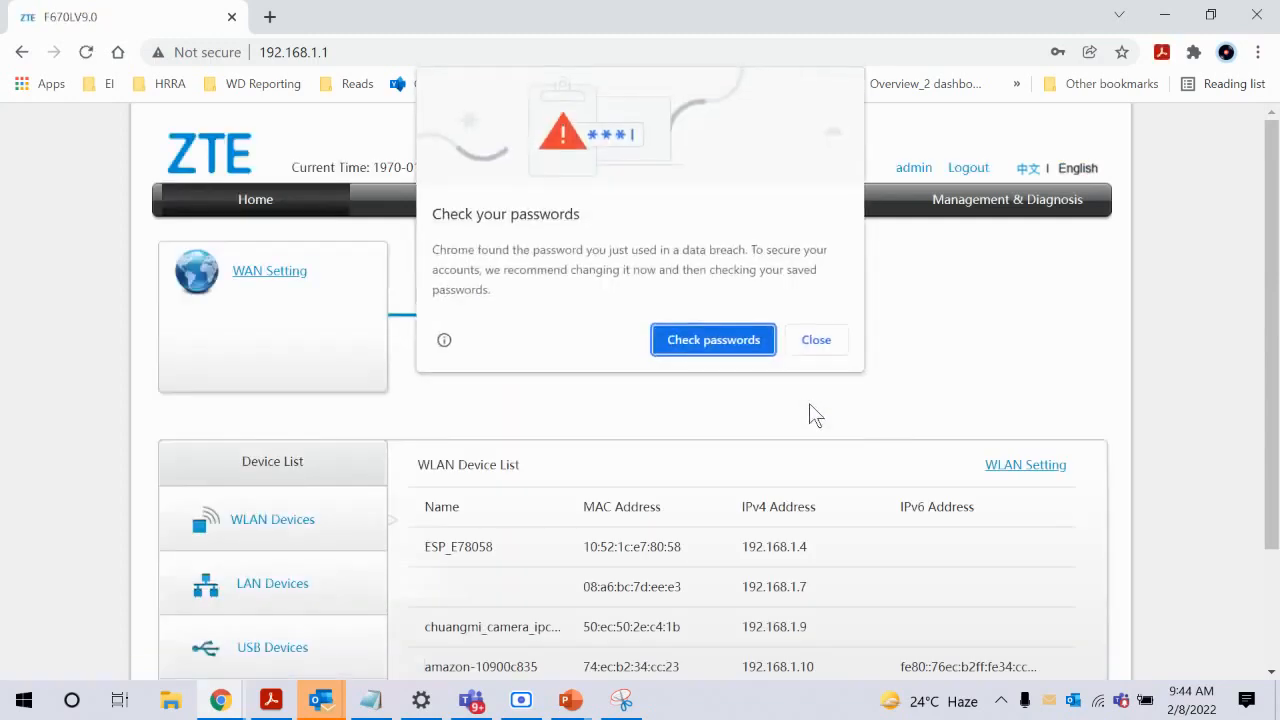
click(832, 340)
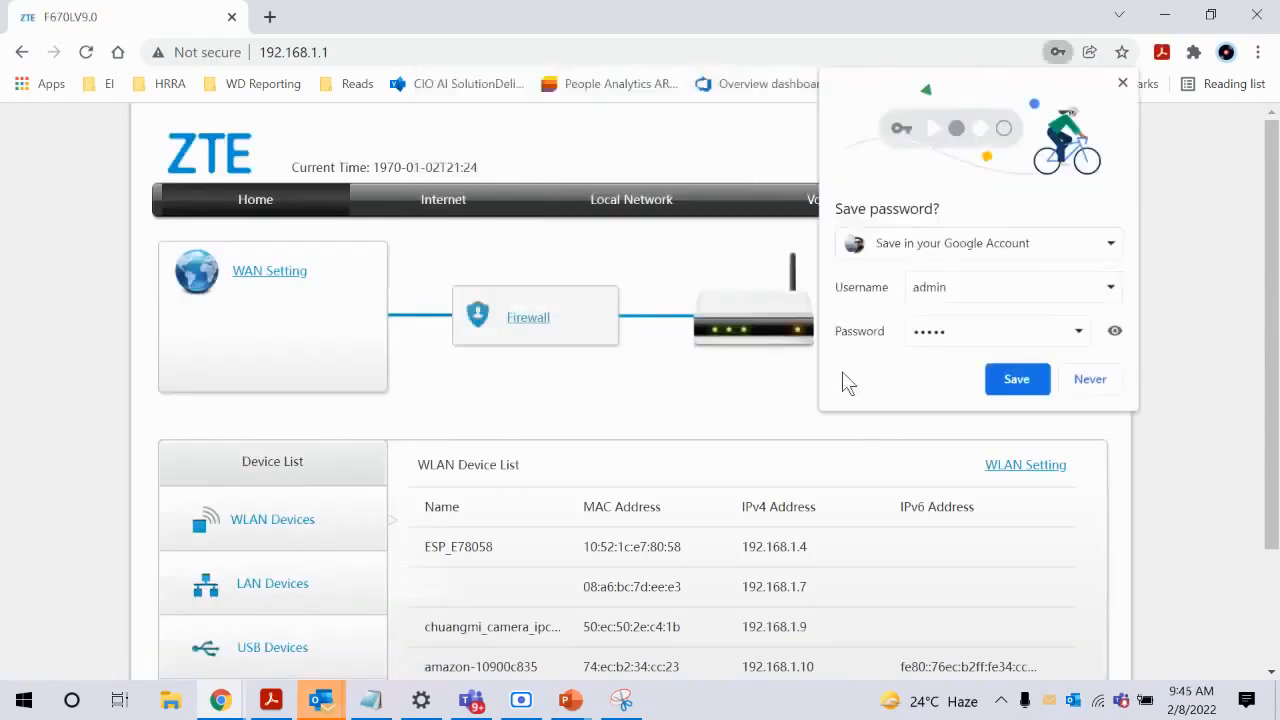
click(1115, 386)
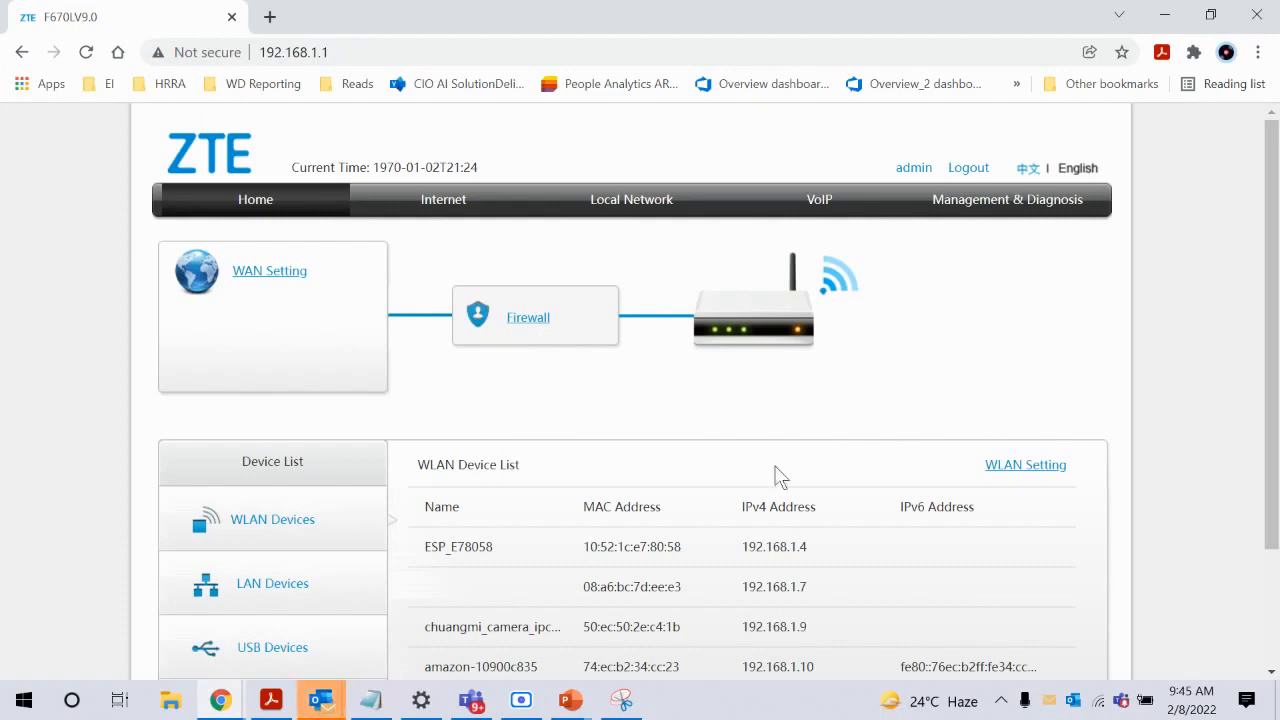
Open the local network's LAN IPv4 settings and look up the IP address allocated to the clodpi-prohotspot host
click(619, 199)
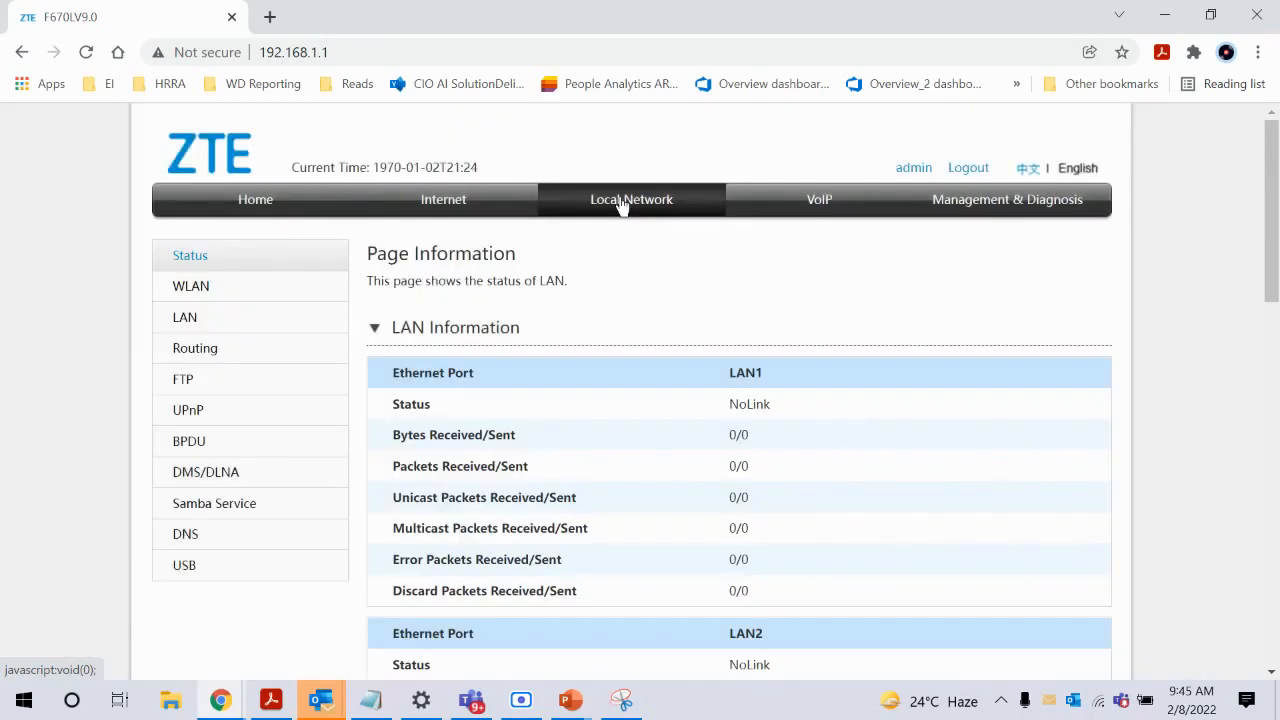
click(186, 327)
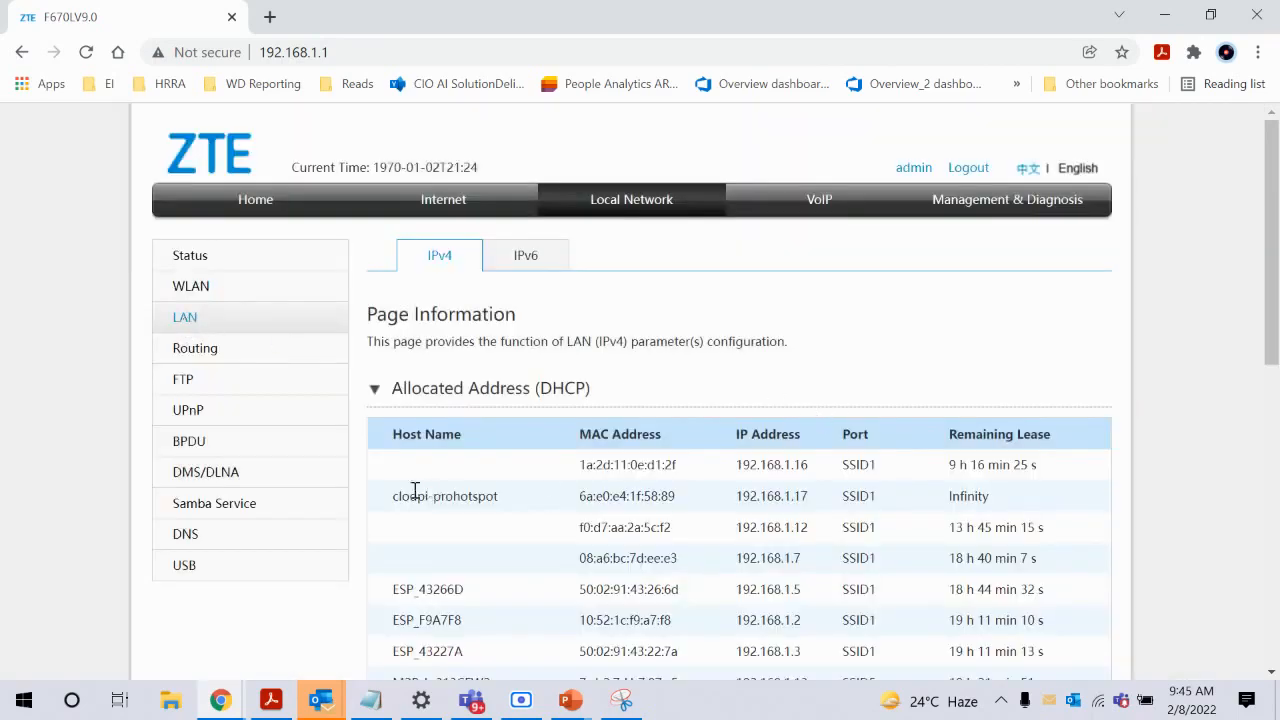
drag(377, 496, 492, 497)
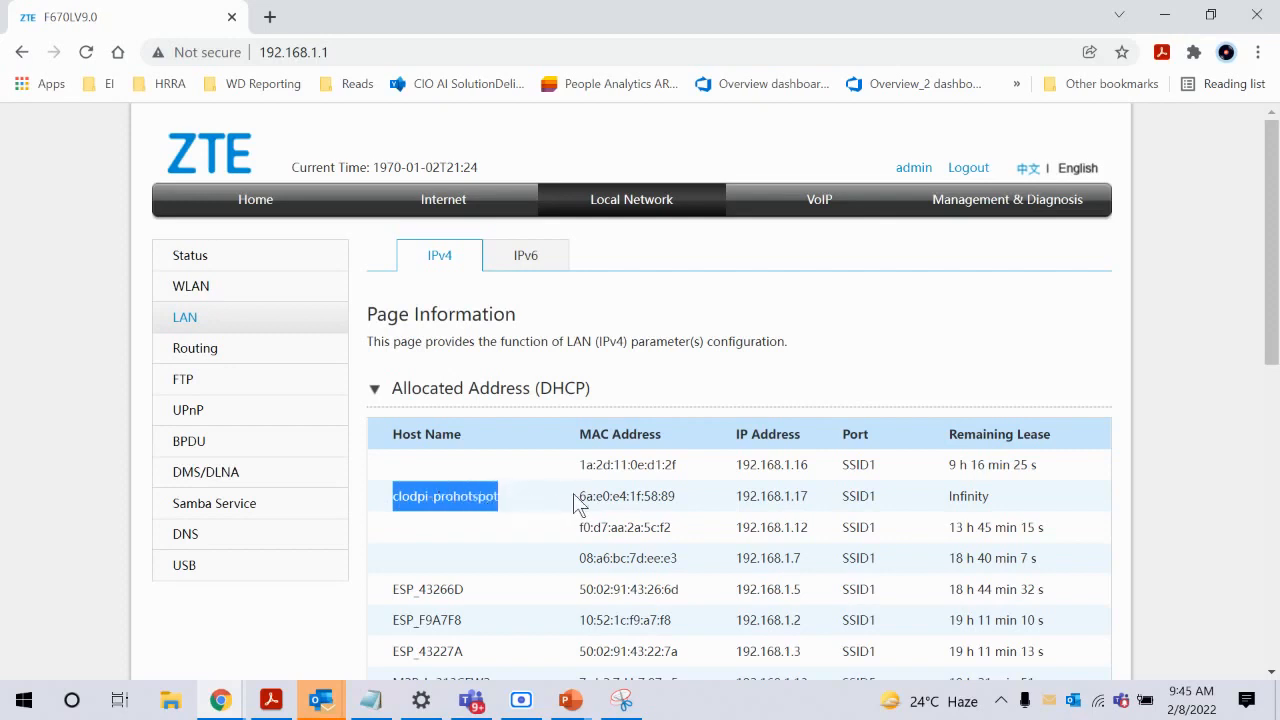
drag(736, 496, 815, 503)
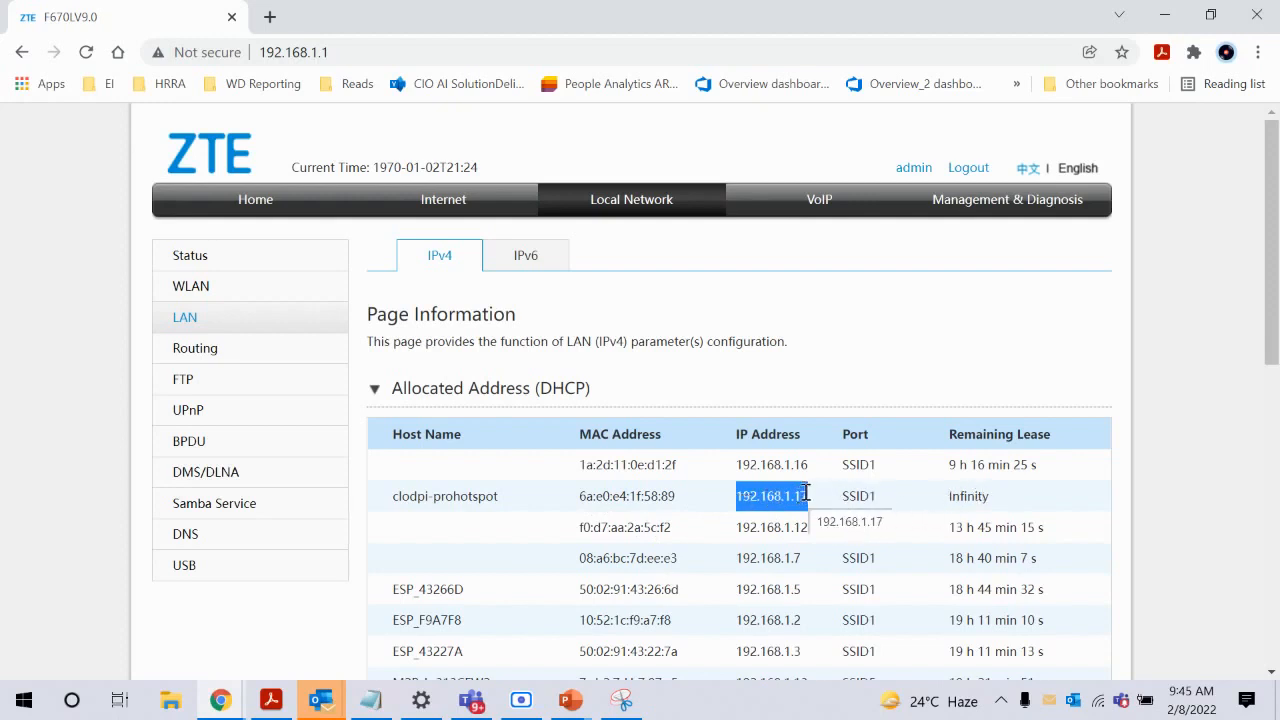
Expand the DHCP Binding section and open the Helium entry to review its name and address fields
scroll(805, 491, down, 7)
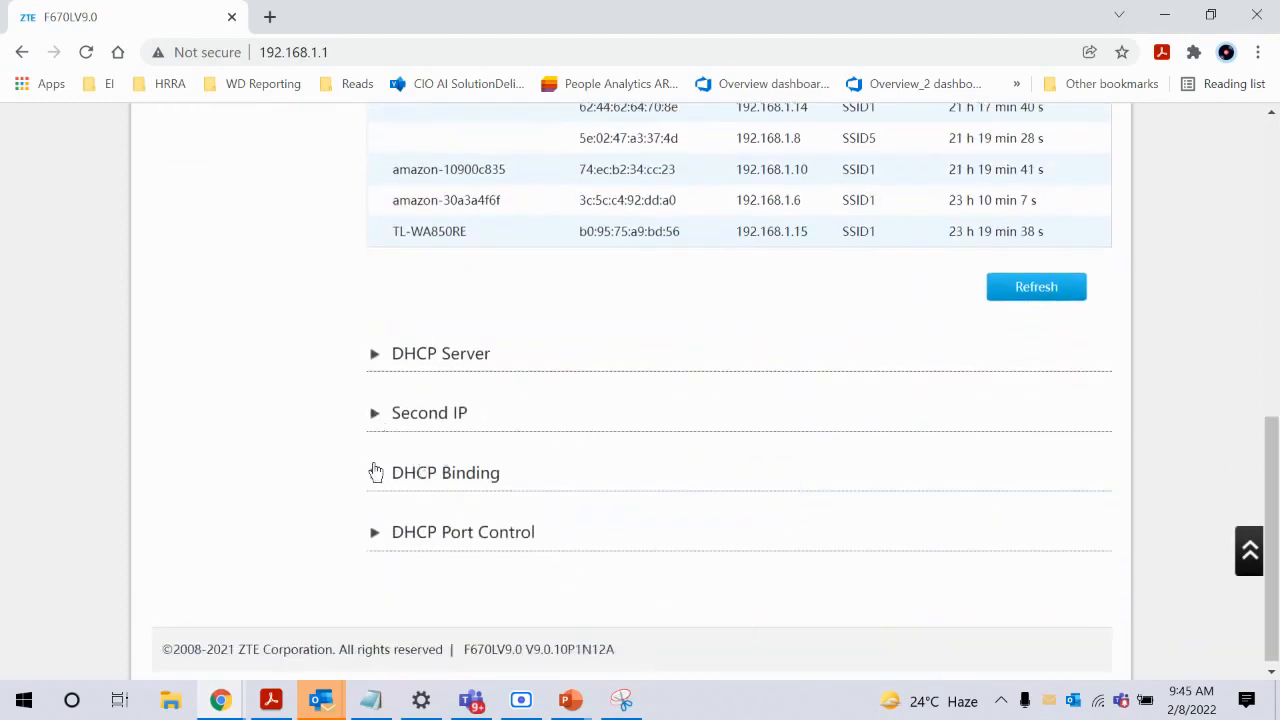
click(372, 476)
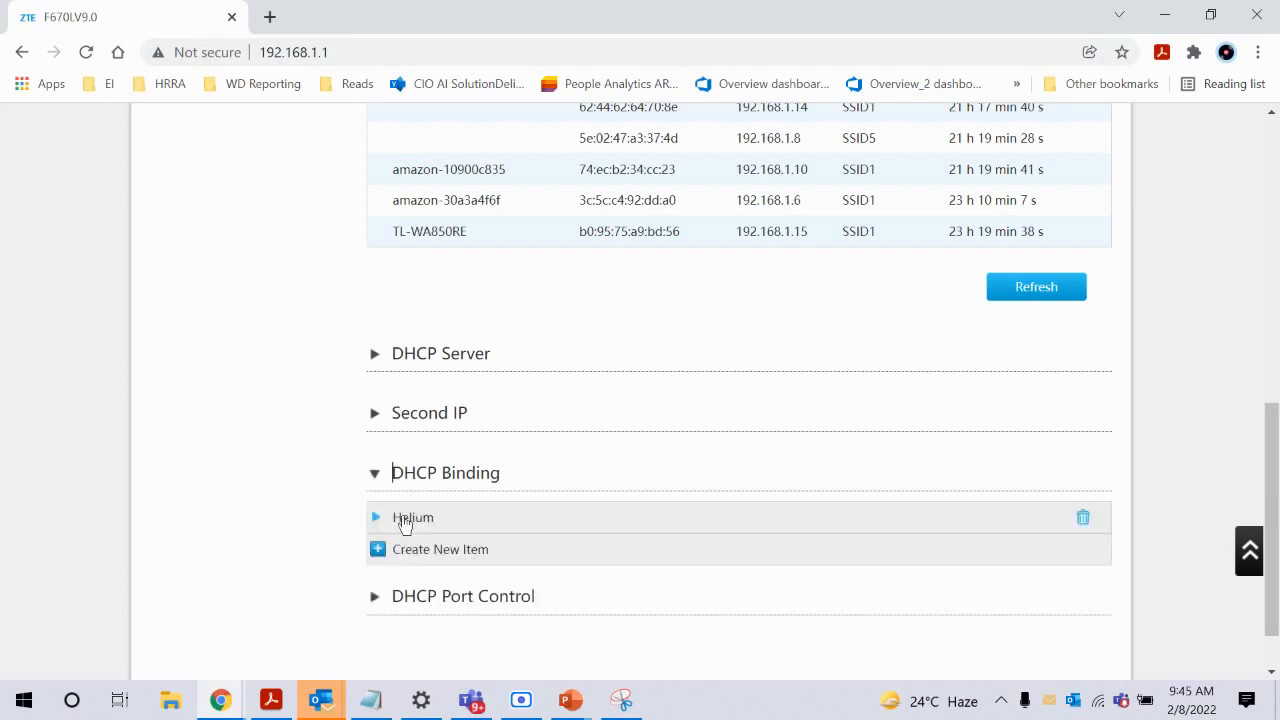
drag(378, 478, 540, 485)
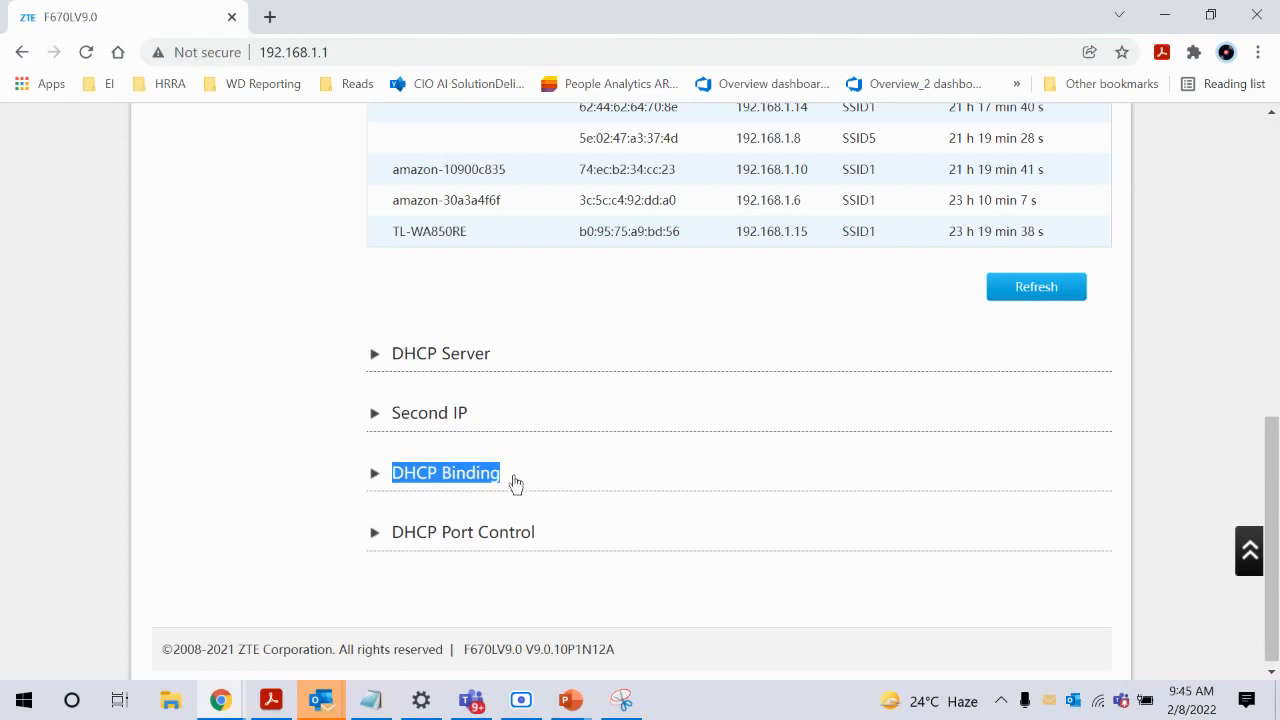
click(378, 482)
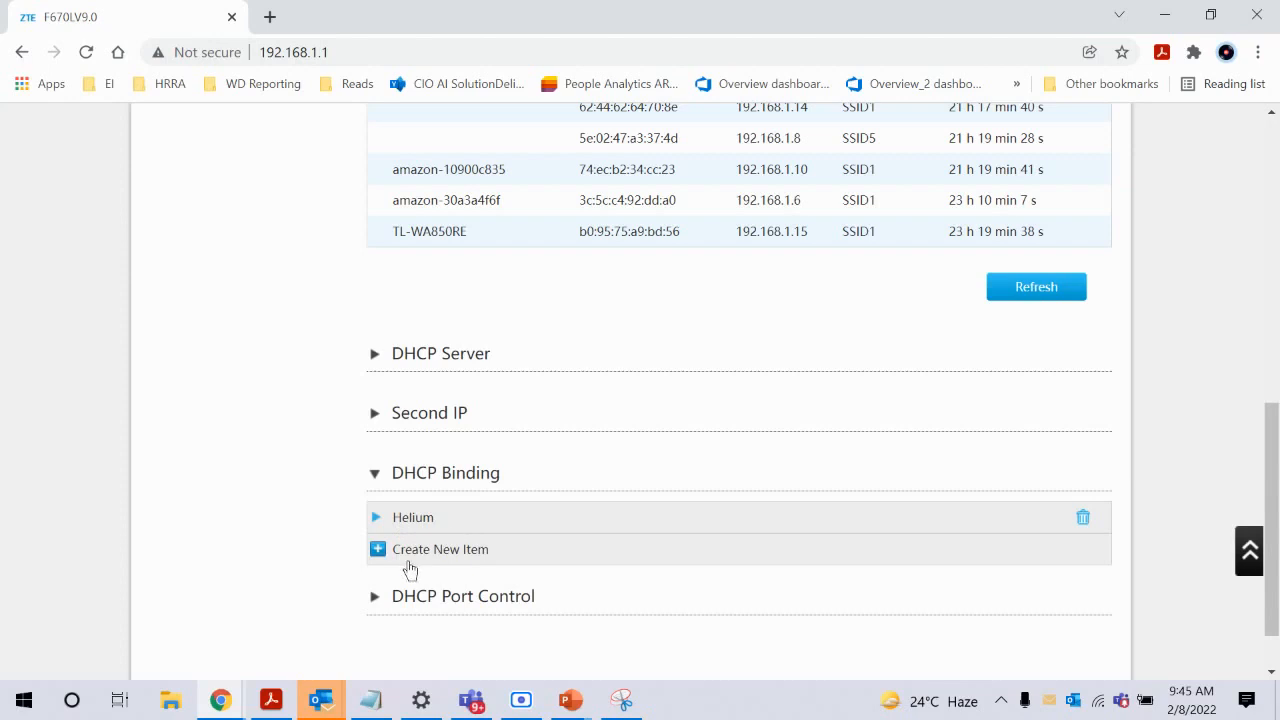
click(374, 518)
scroll(620, 531, down, 1)
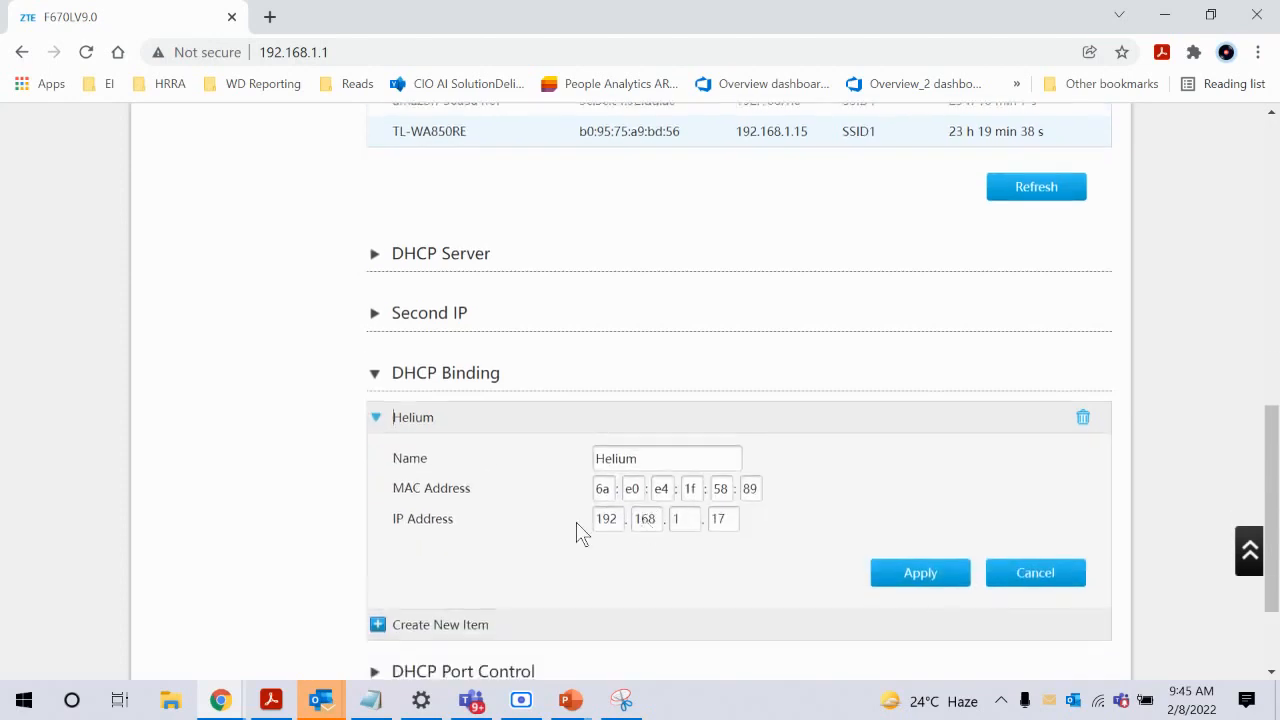
drag(657, 452, 509, 456)
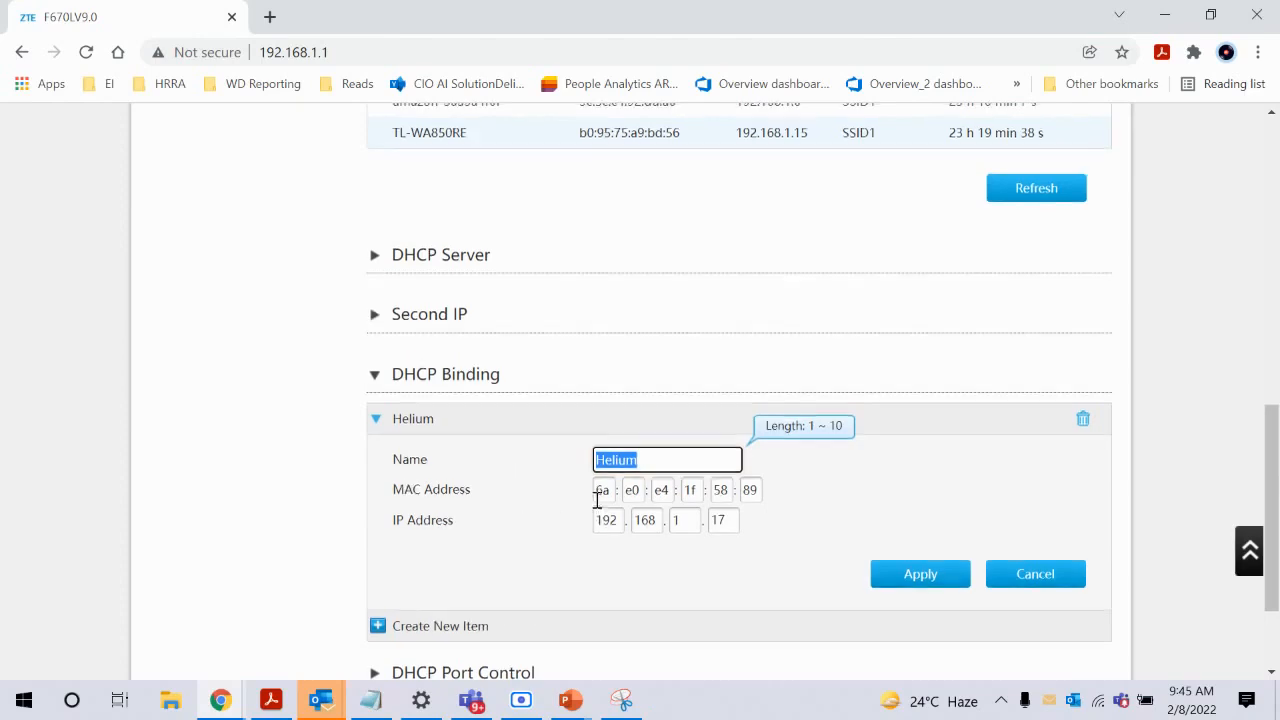
Compare the MAC address of clodpi-prohotspot in the allocated address list with the Helium DHCP binding
scroll(600, 500, up, 5)
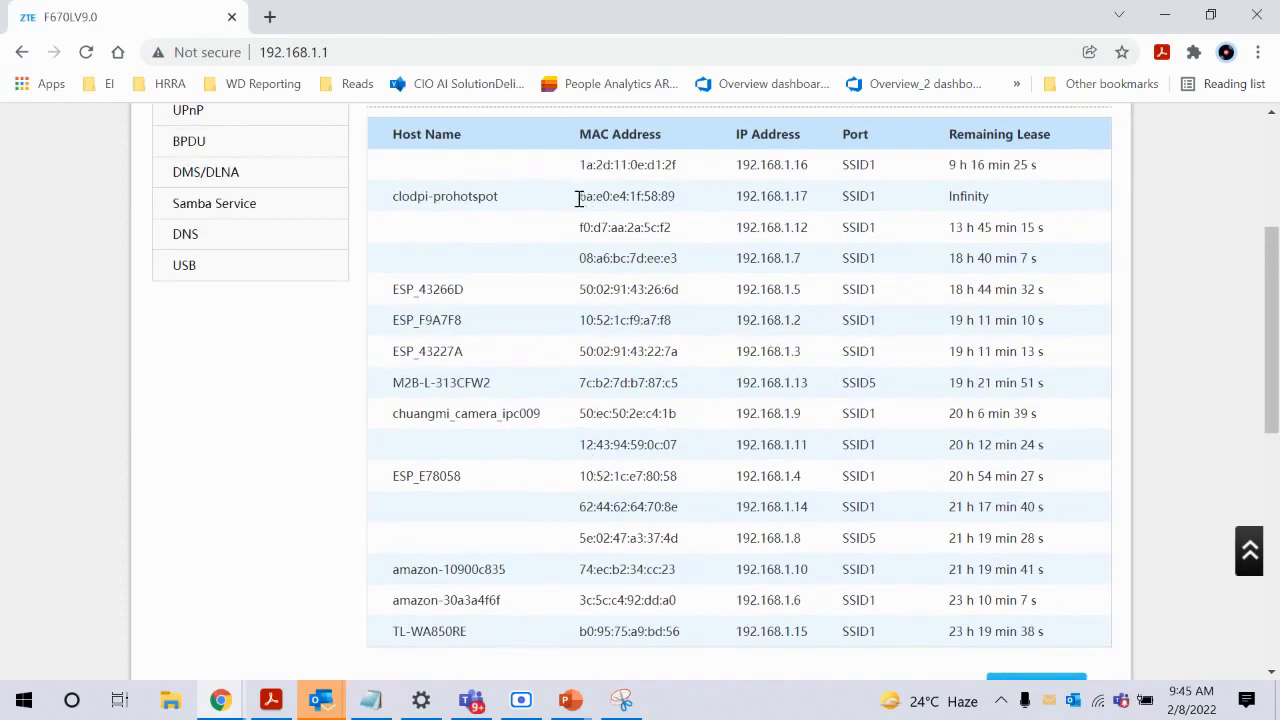
drag(578, 195, 727, 213)
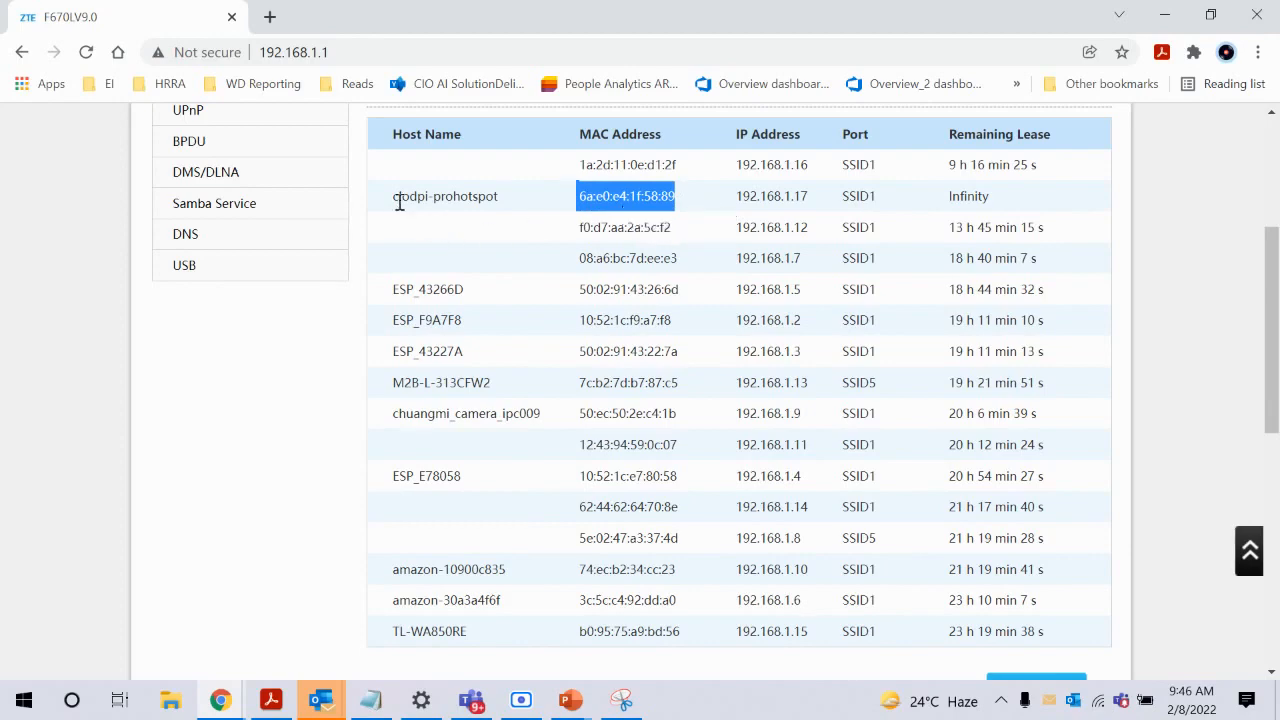
scroll(594, 172, down, 5)
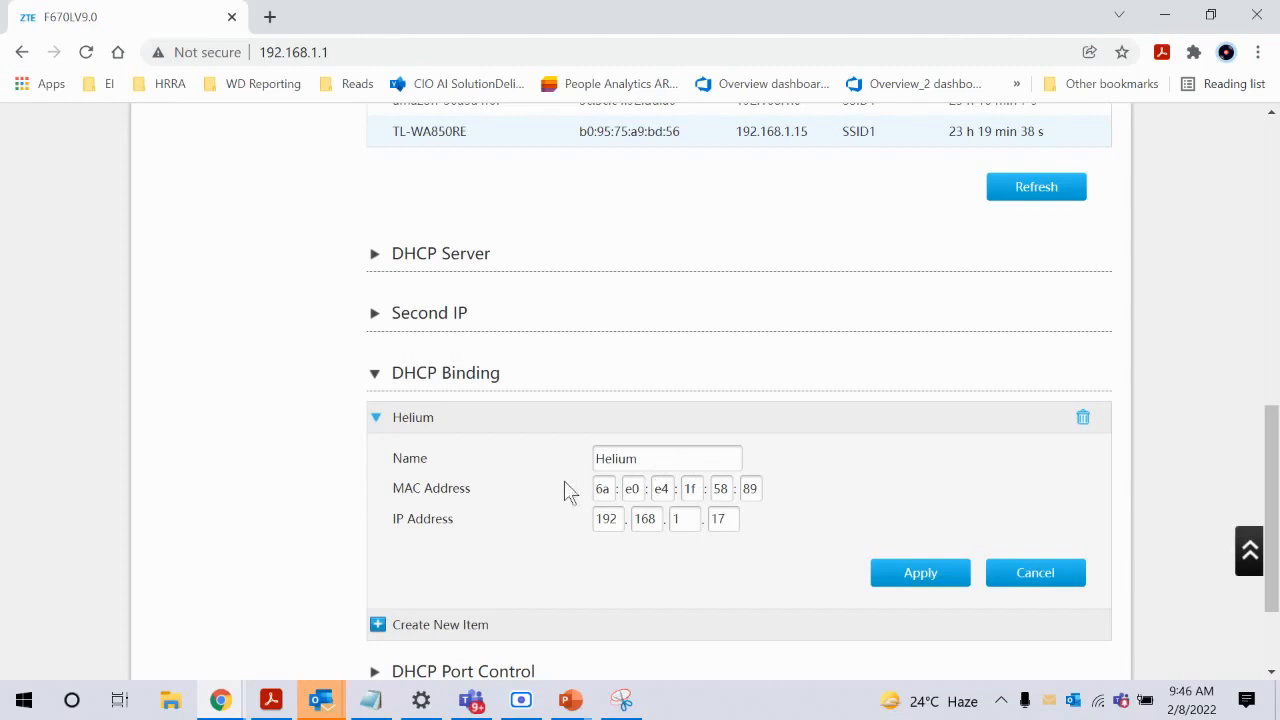
scroll(450, 495, up, 6)
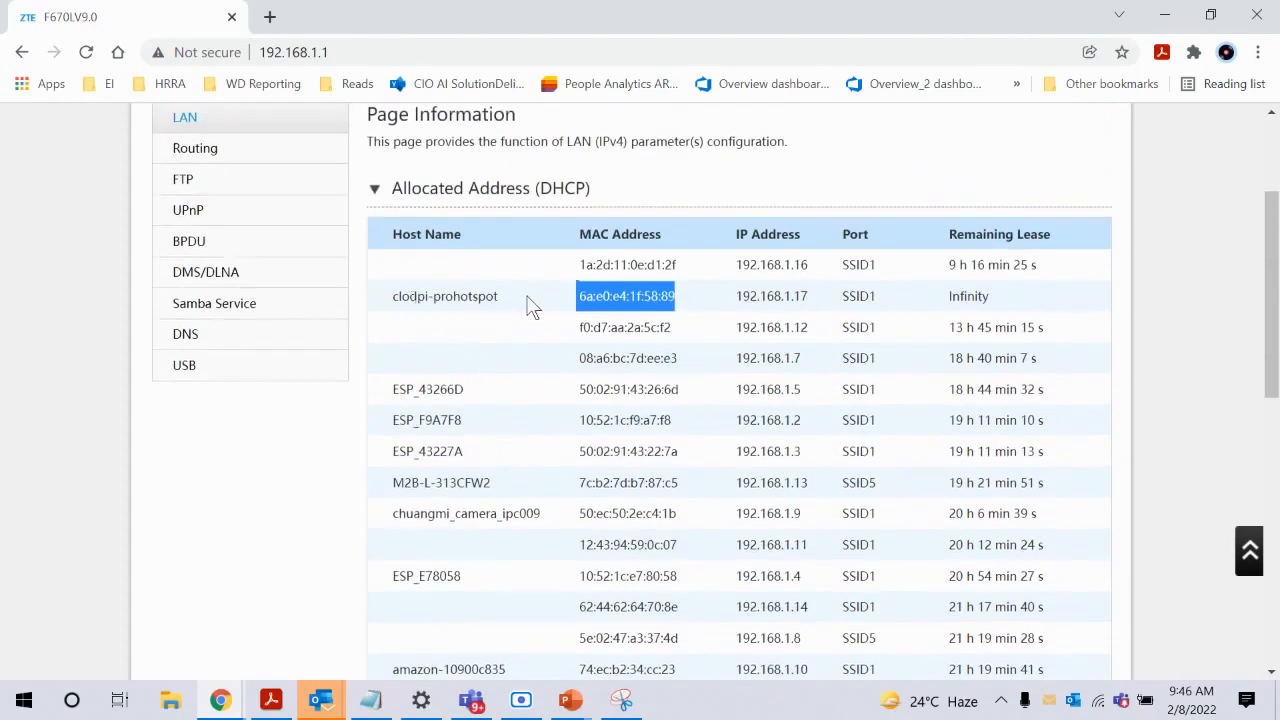
scroll(530, 305, down, 7)
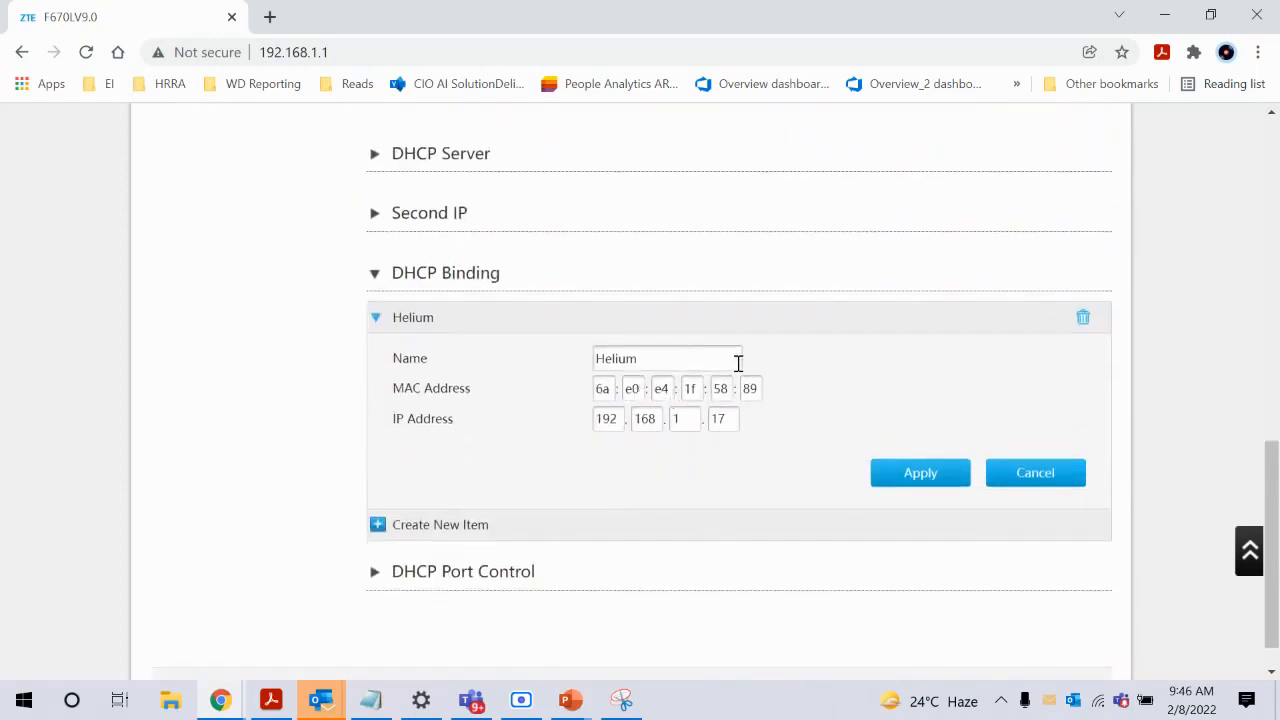
scroll(737, 363, up, 7)
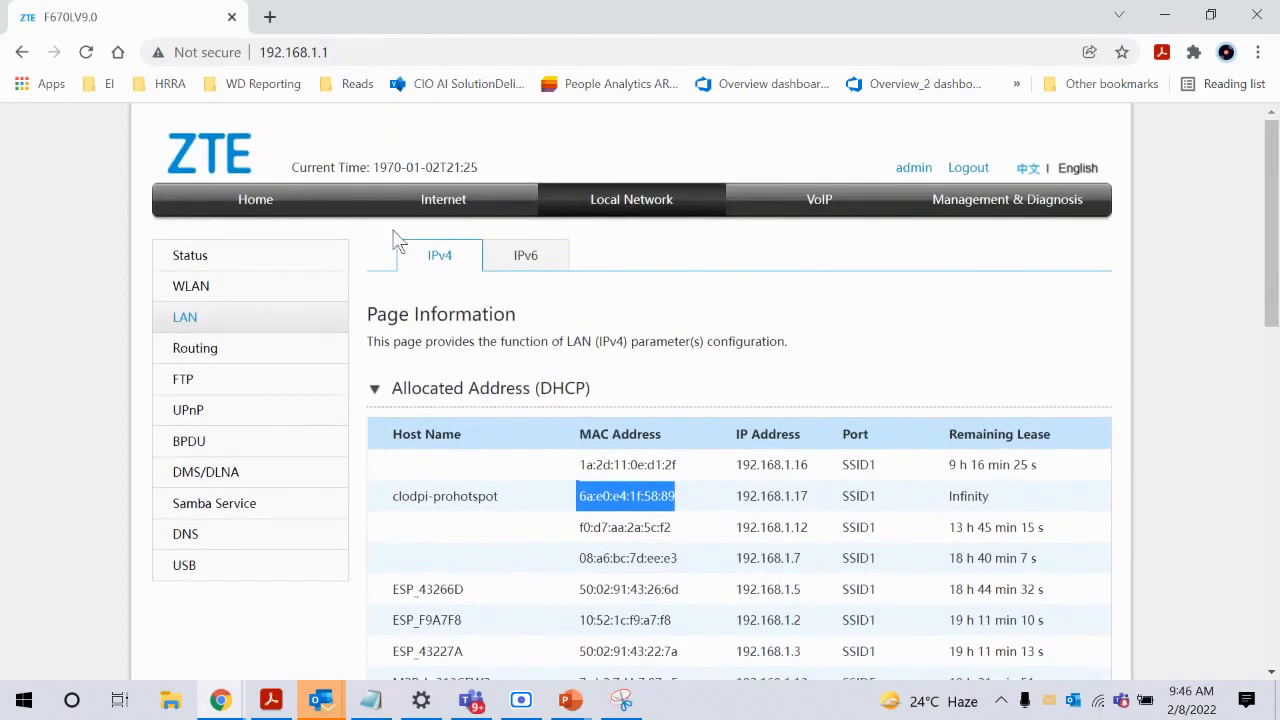
Go from the router's home page through the WAN settings to the DMZ configuration under Security
click(256, 200)
click(267, 278)
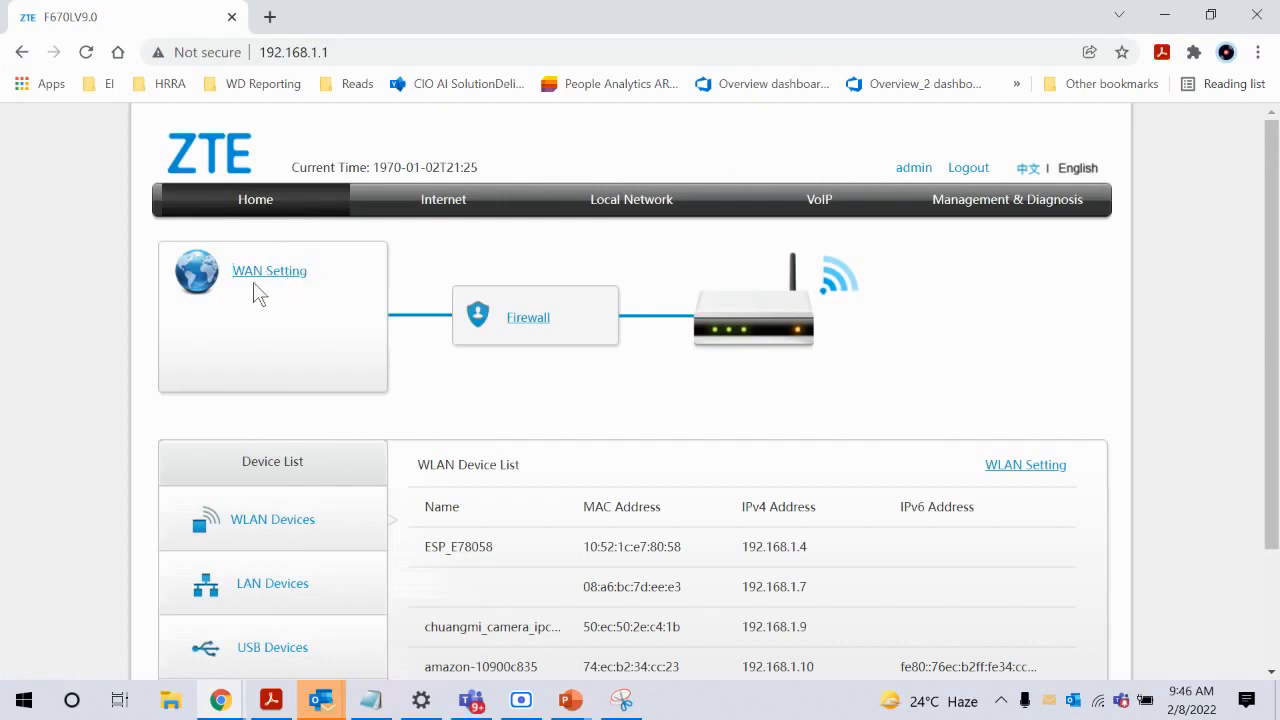
click(260, 272)
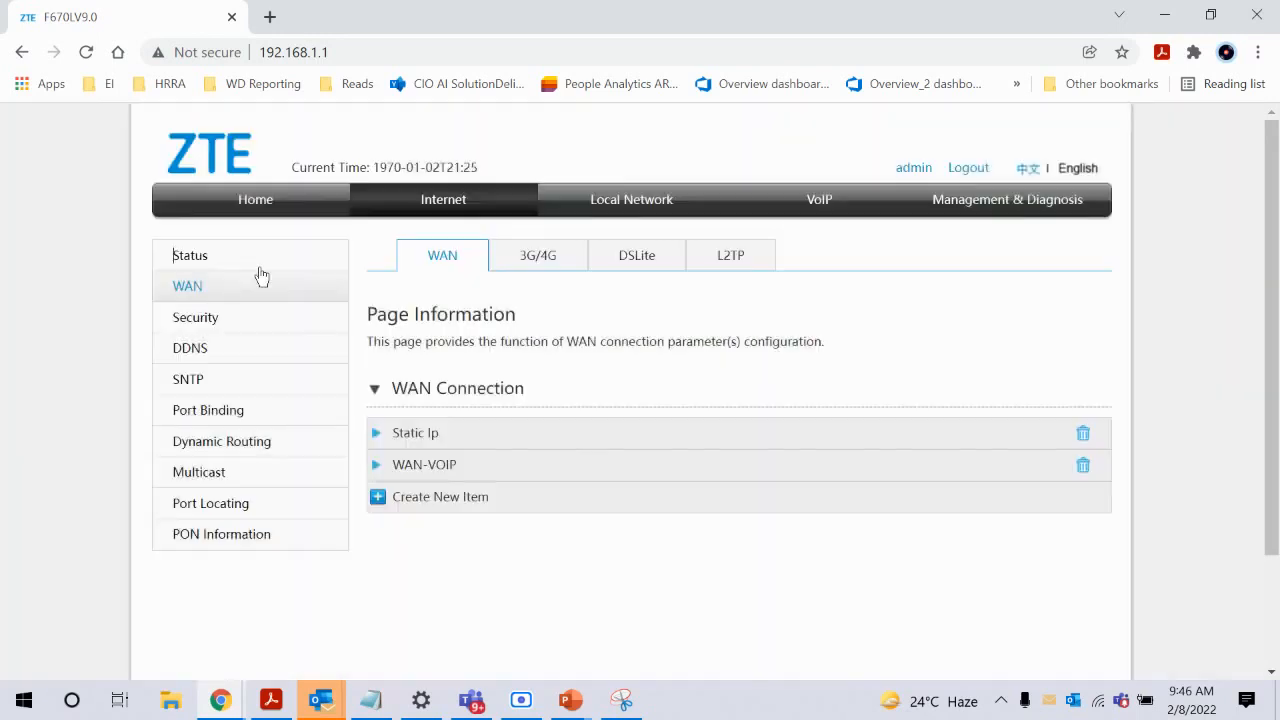
click(211, 346)
click(212, 322)
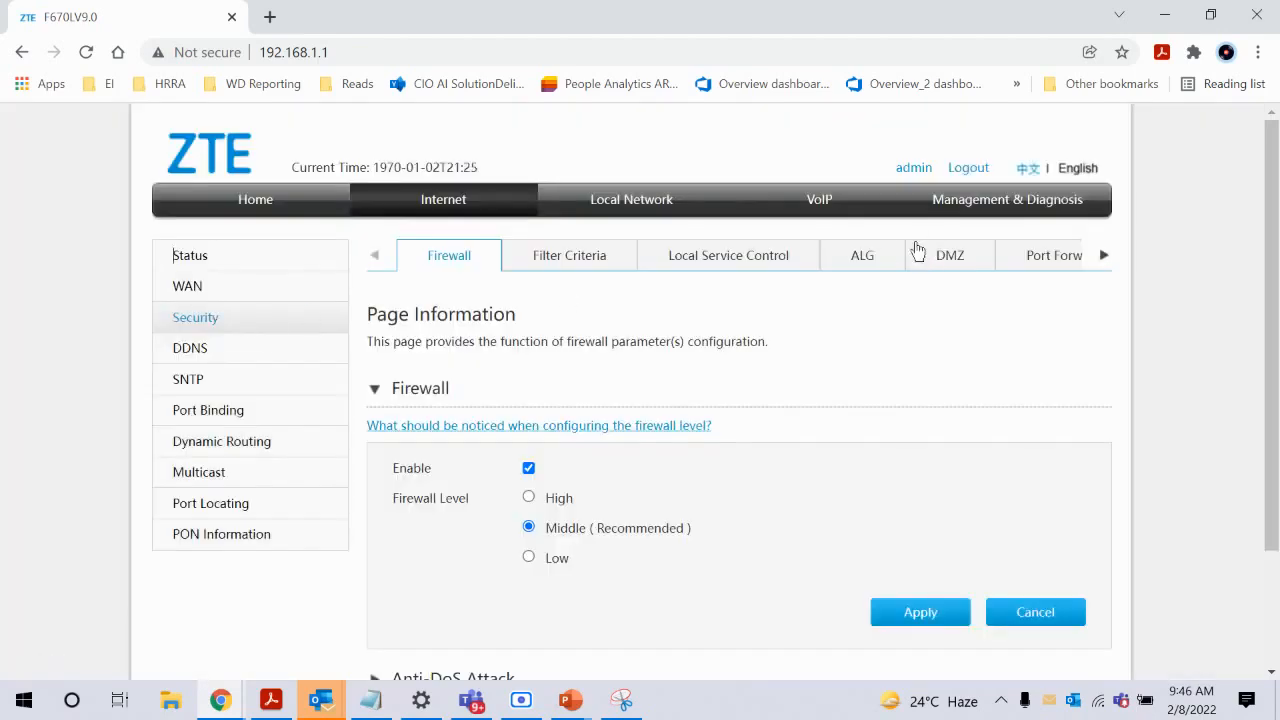
click(952, 260)
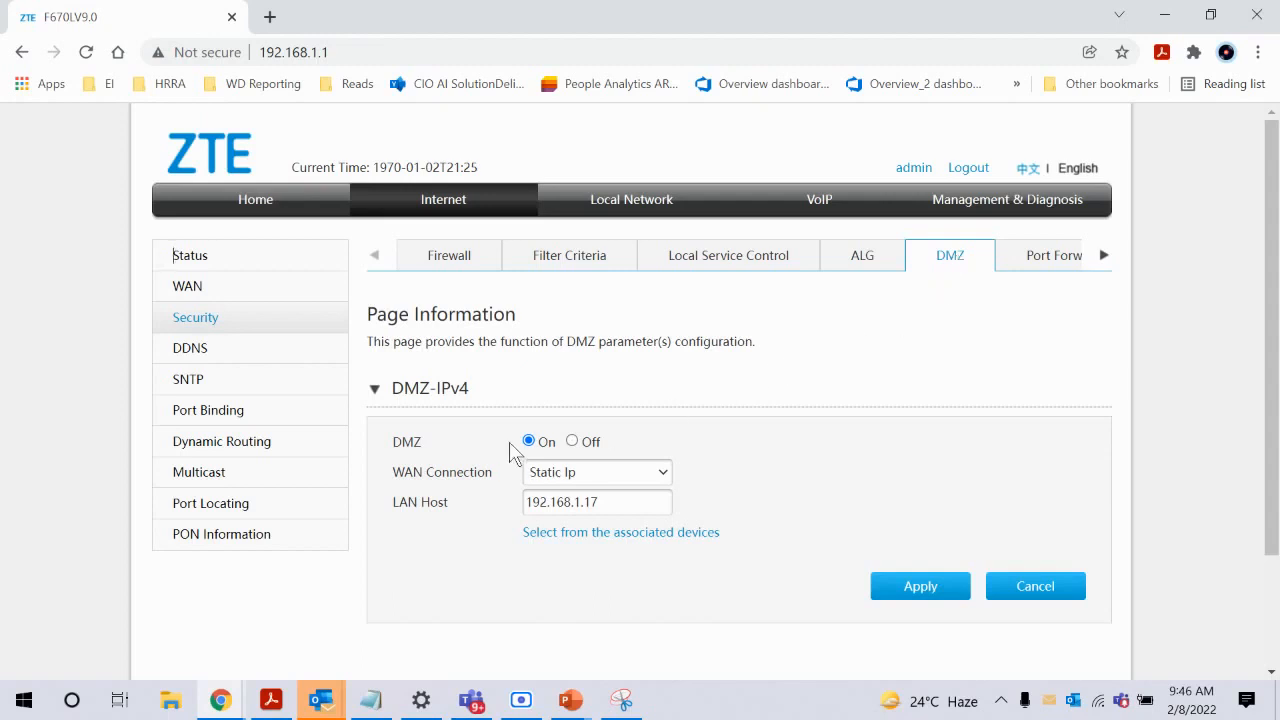
Examine the DMZ-IPv4 WAN connection options and the LAN host address
click(588, 482)
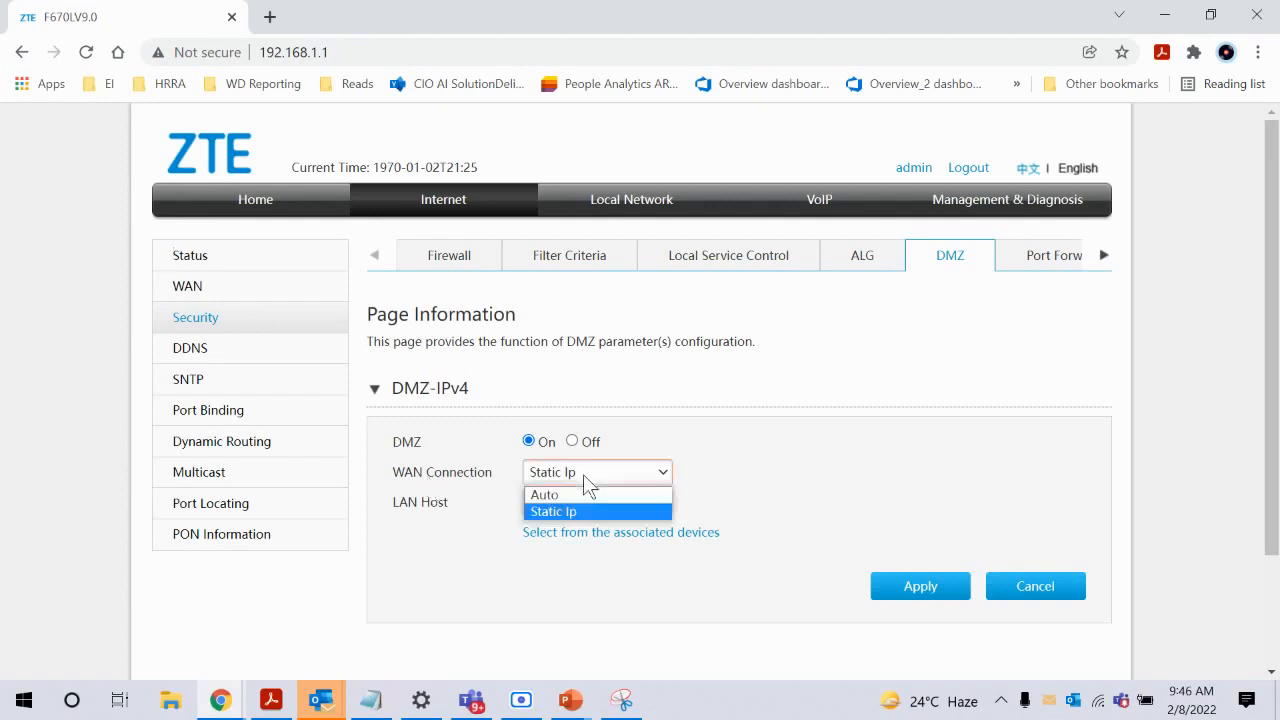
click(447, 503)
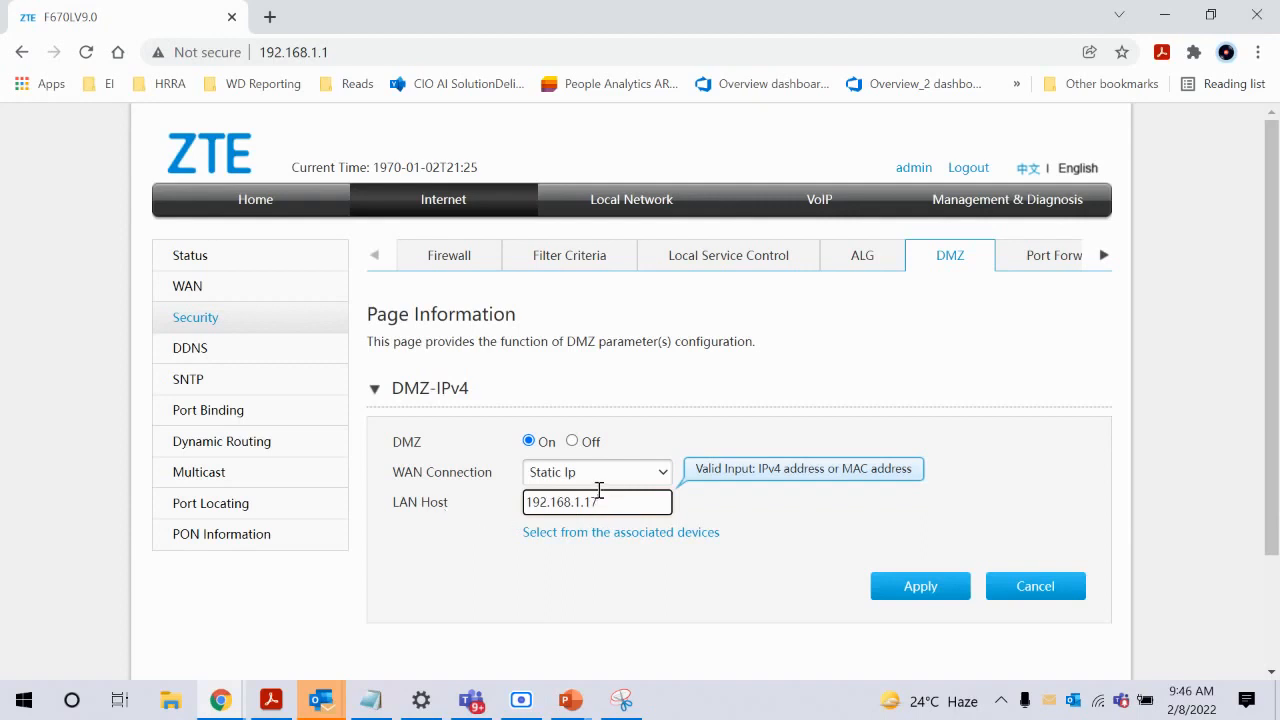
double_click(630, 501)
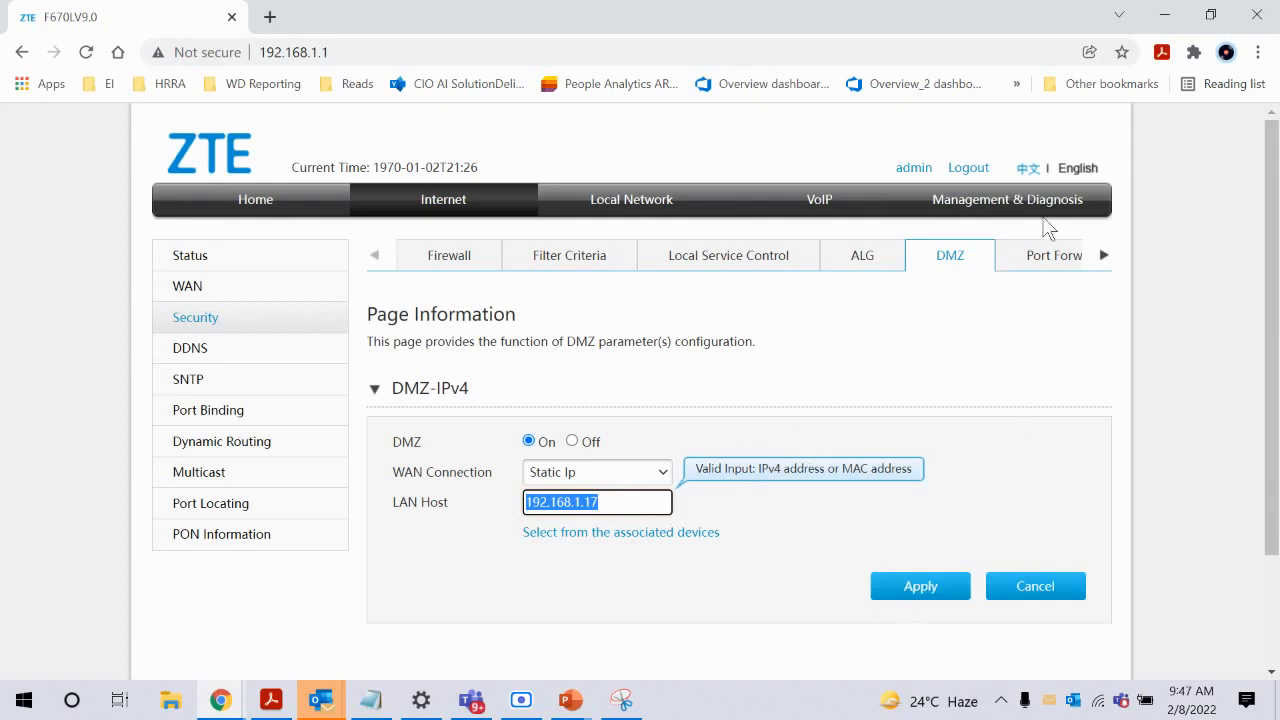
Open the port forwarding settings and expand the Helium rule to review its name and details
click(1046, 260)
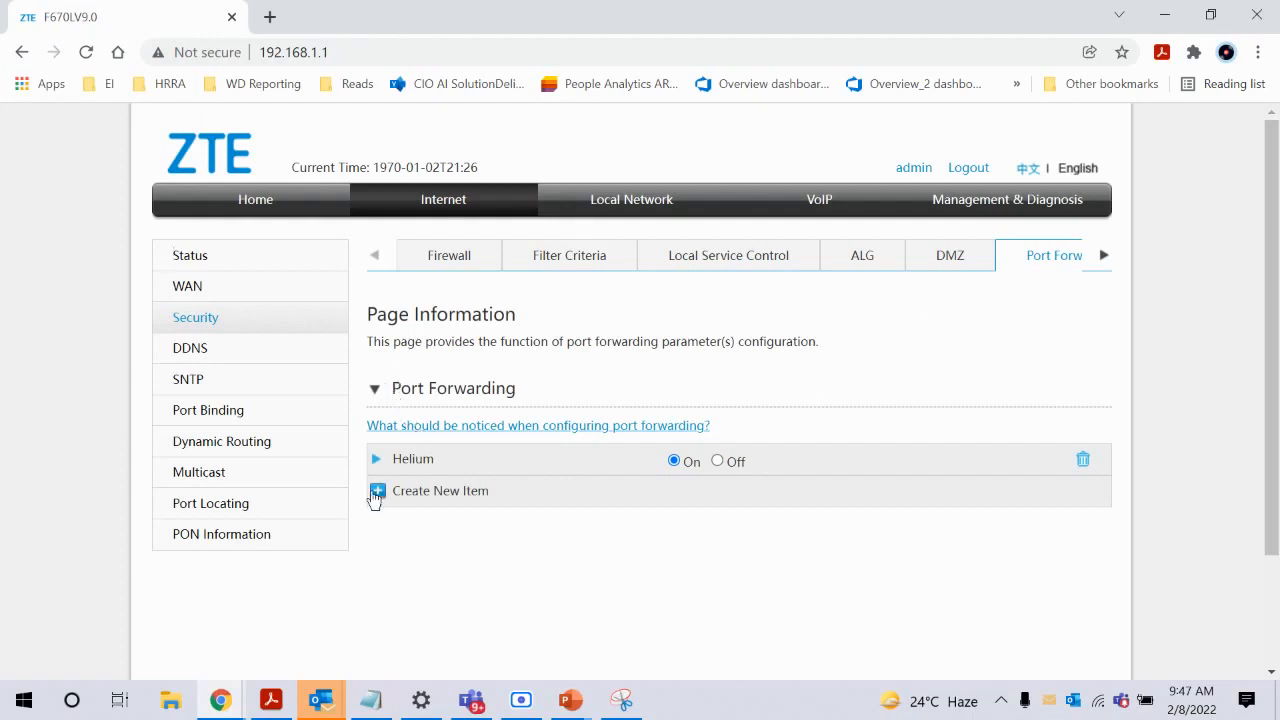
click(376, 461)
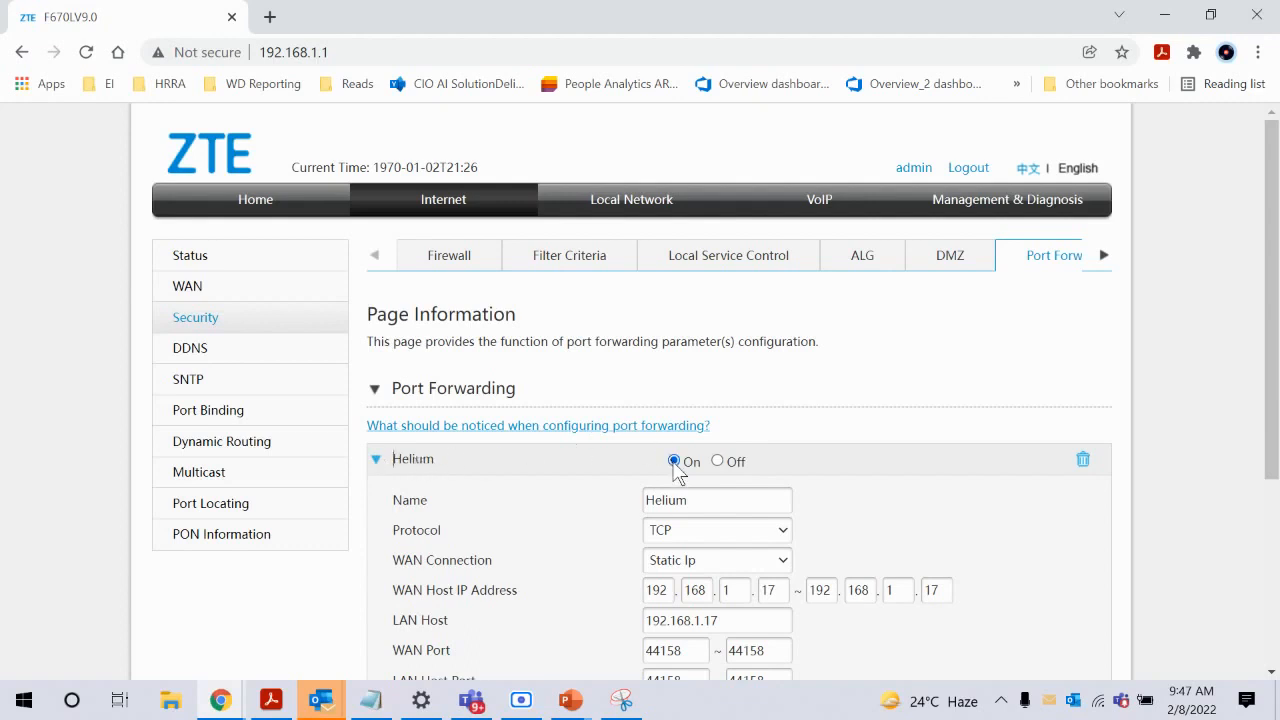
scroll(665, 245, down, 2)
double_click(703, 302)
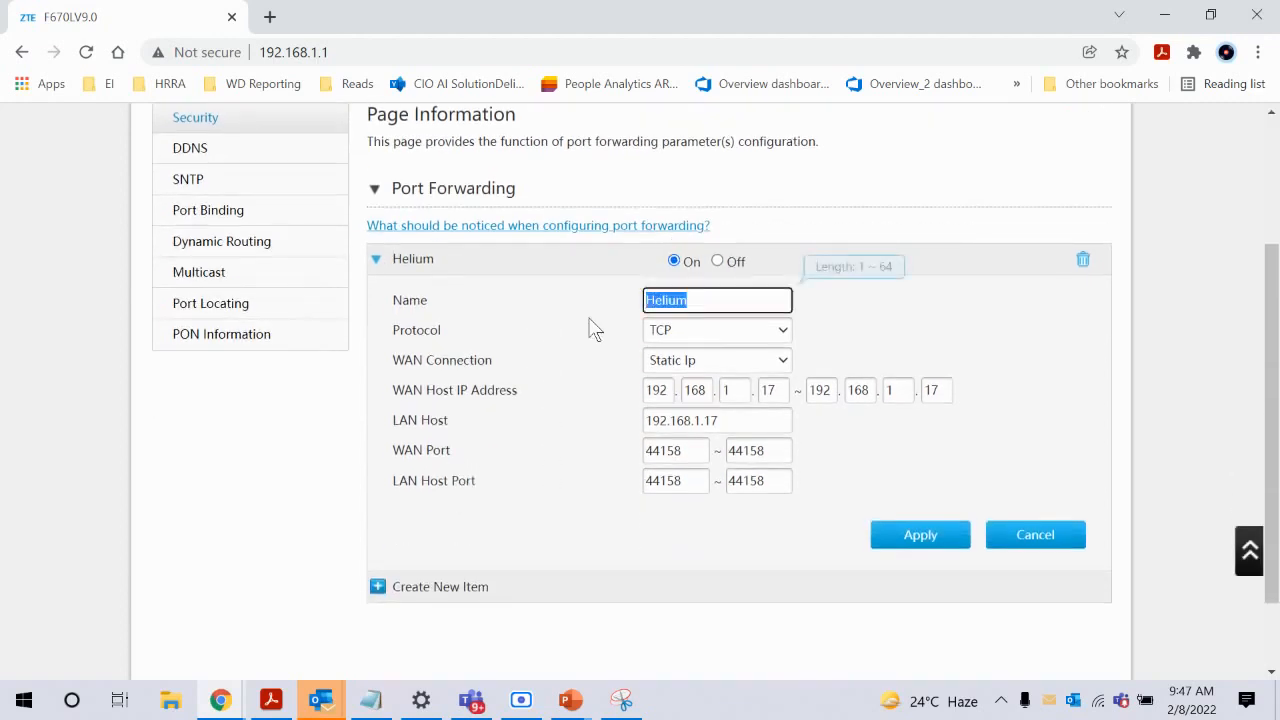
Examine the protocol and WAN connection options of the Helium port forwarding rule
click(669, 331)
click(670, 334)
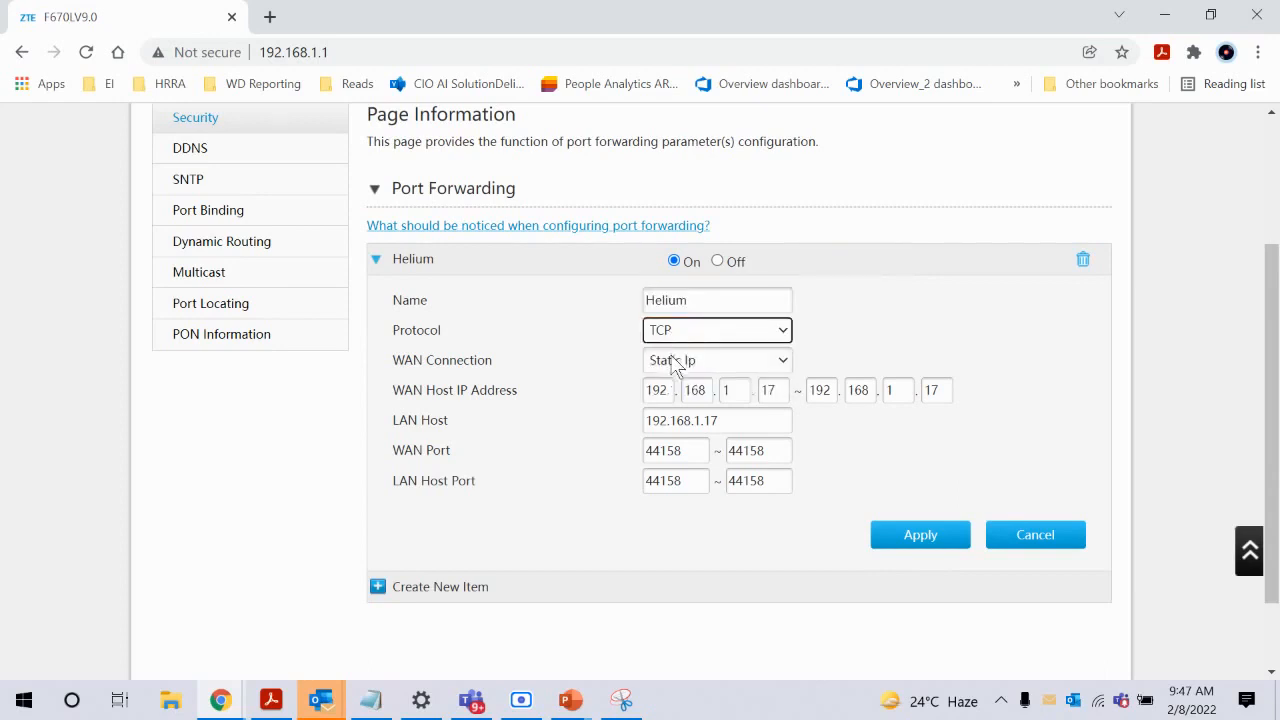
click(739, 364)
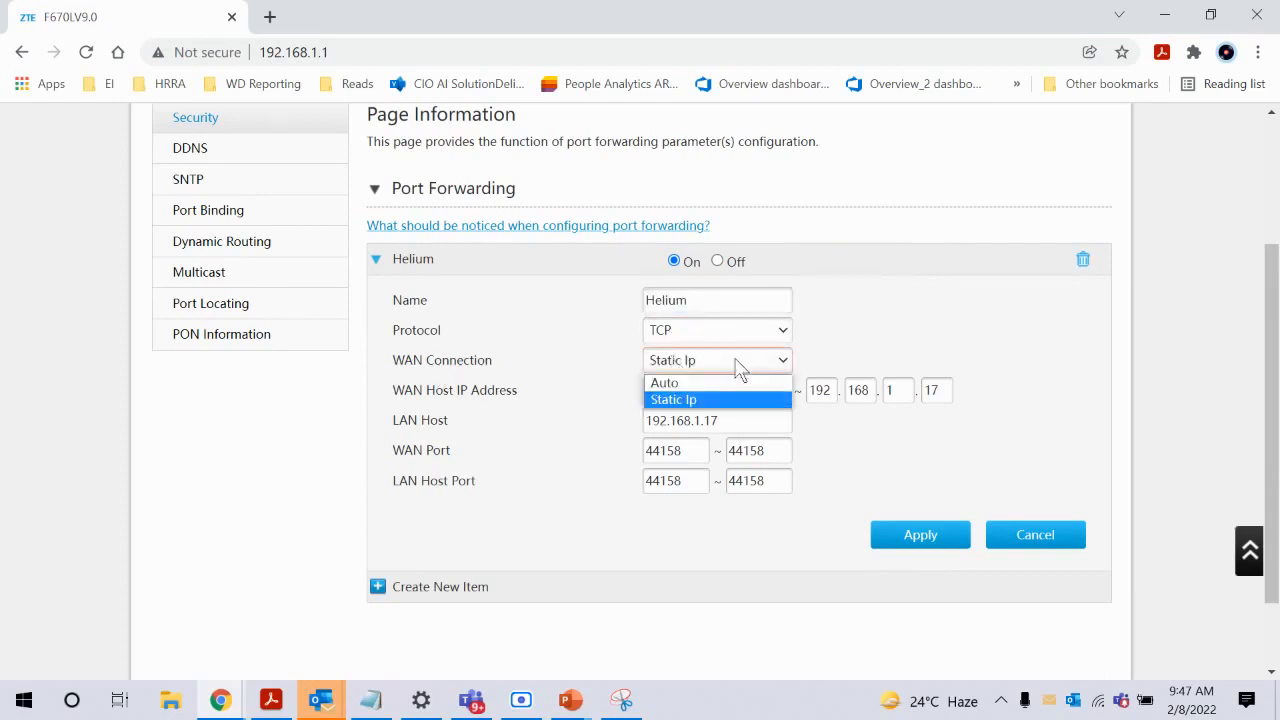
click(740, 366)
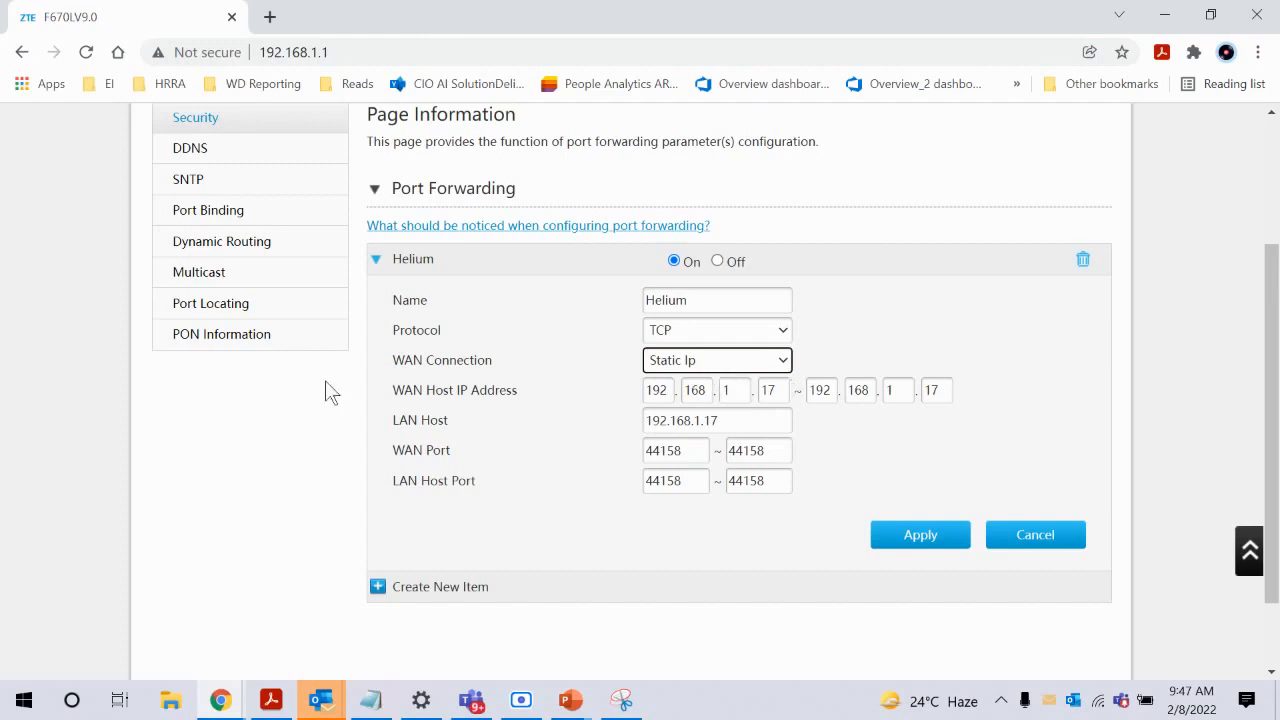
Examine the Helium rule's WAN host IP address range and its LAN host address
drag(427, 392, 520, 393)
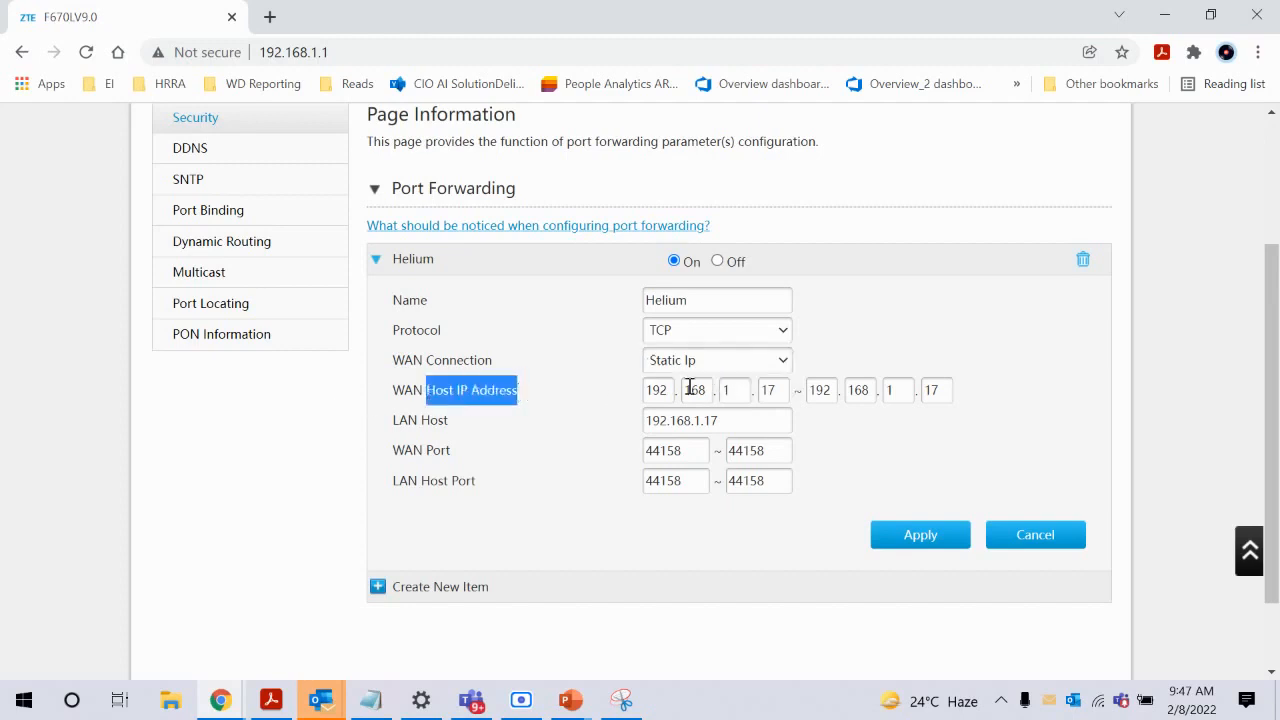
double_click(780, 390)
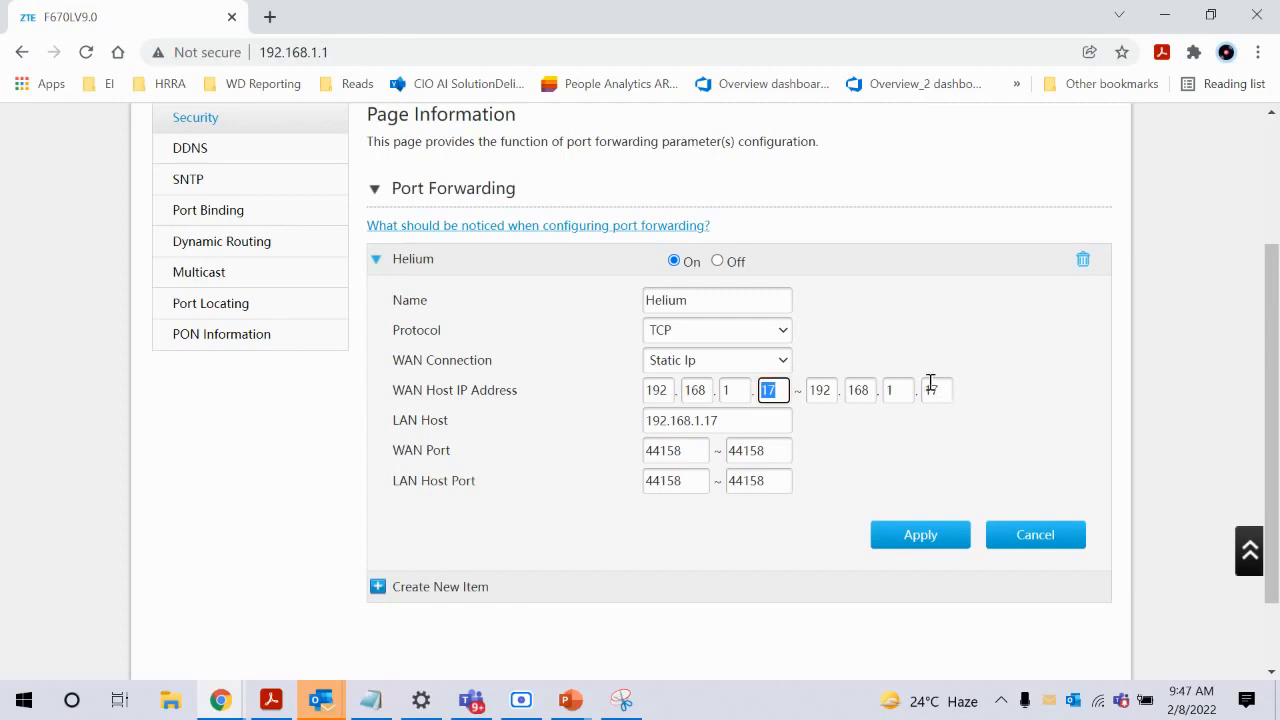
drag(398, 422, 481, 416)
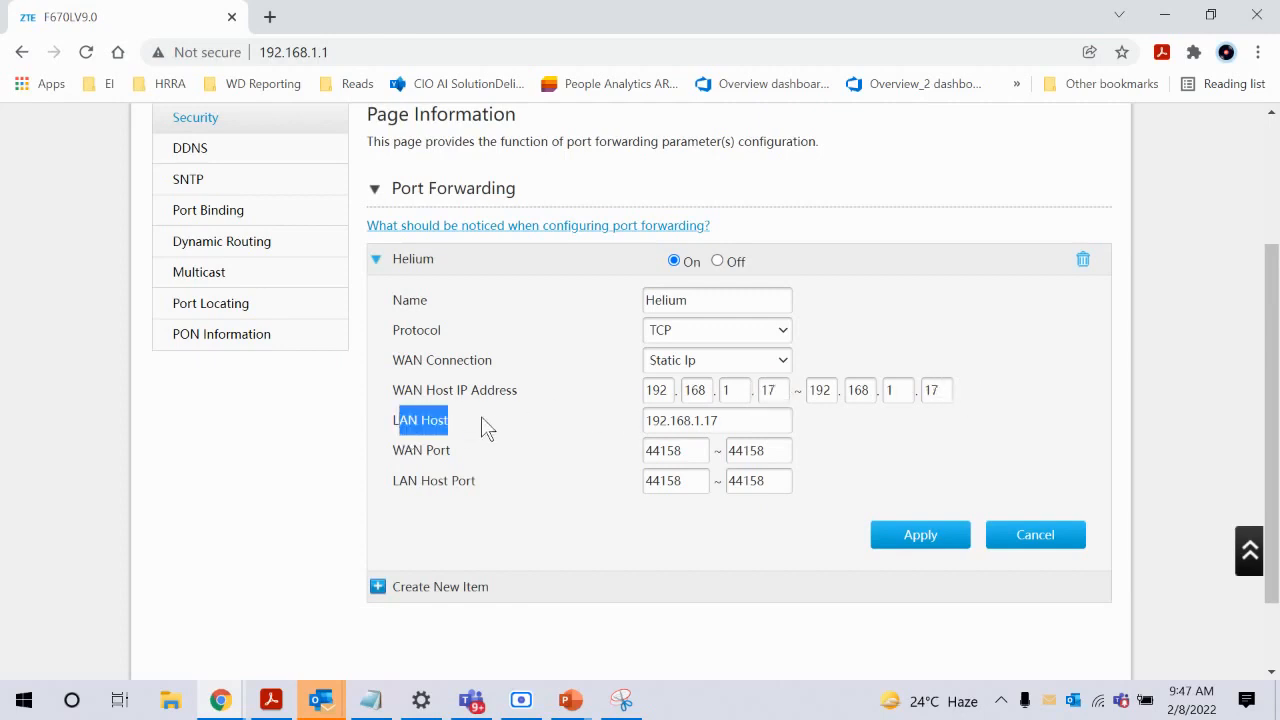
double_click(728, 420)
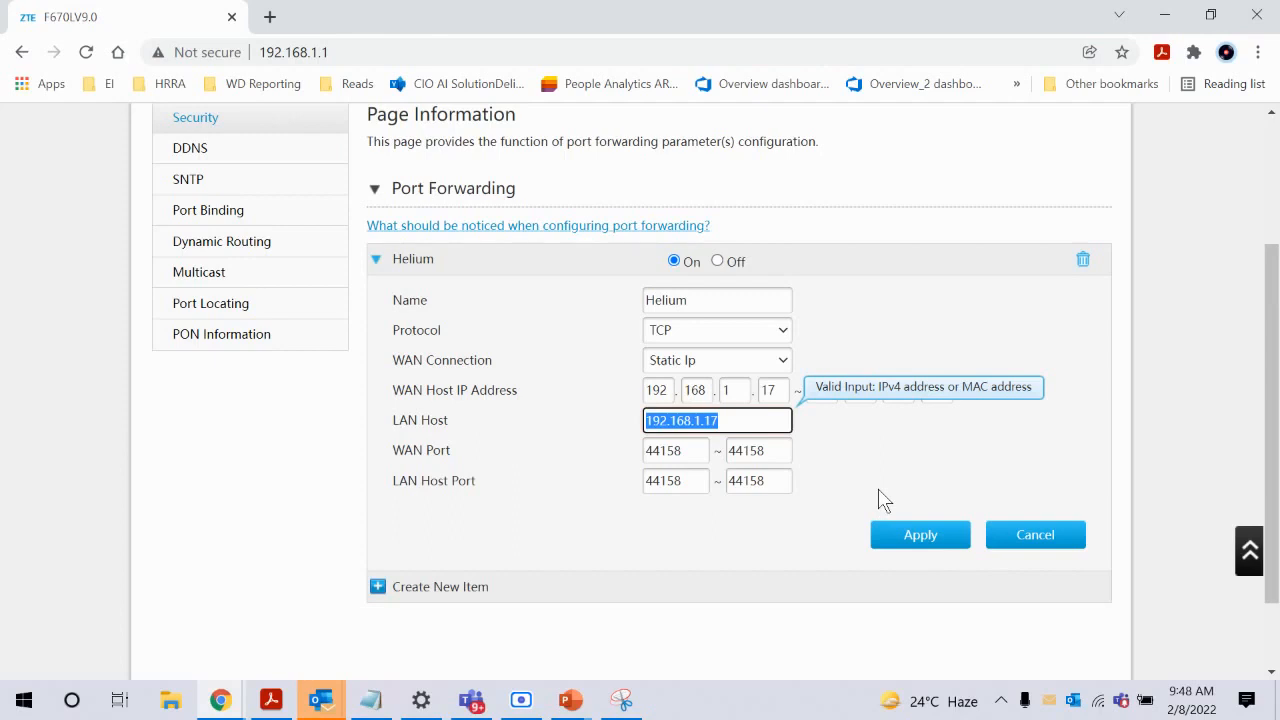
Open the portchecker.co site in a new browser tab and review its IP address field
click(269, 17)
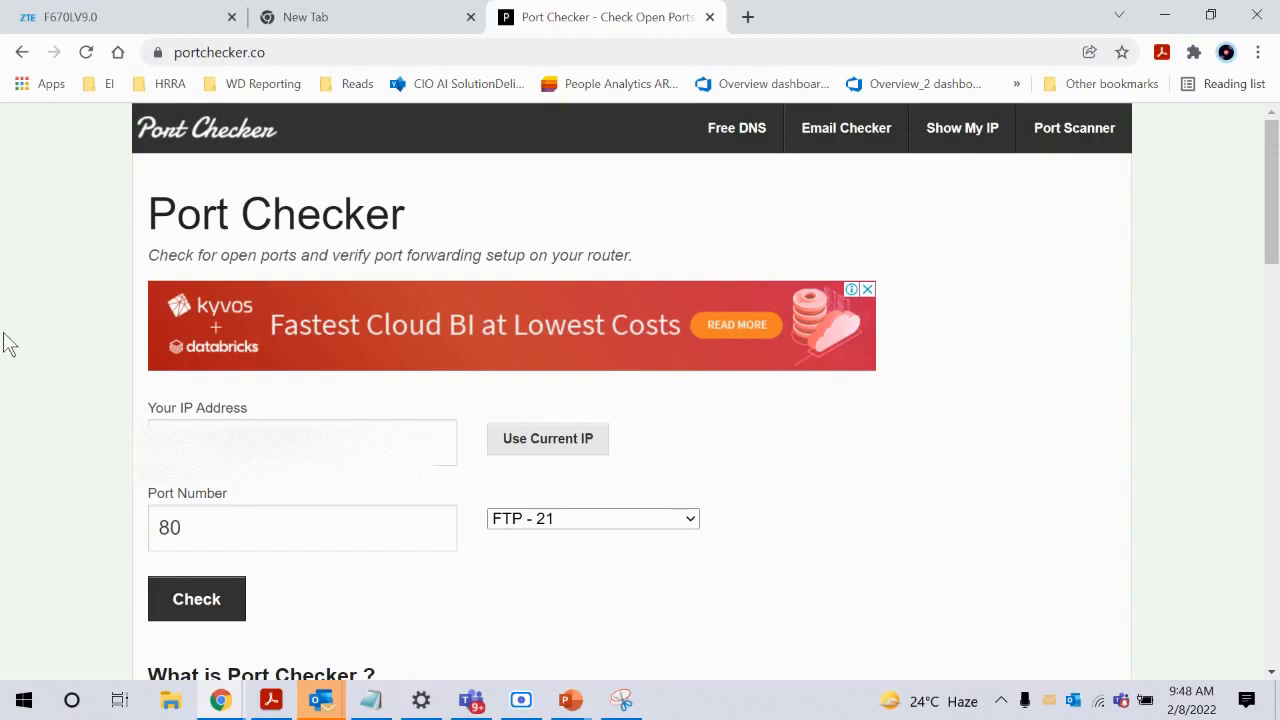
drag(340, 443, 5, 464)
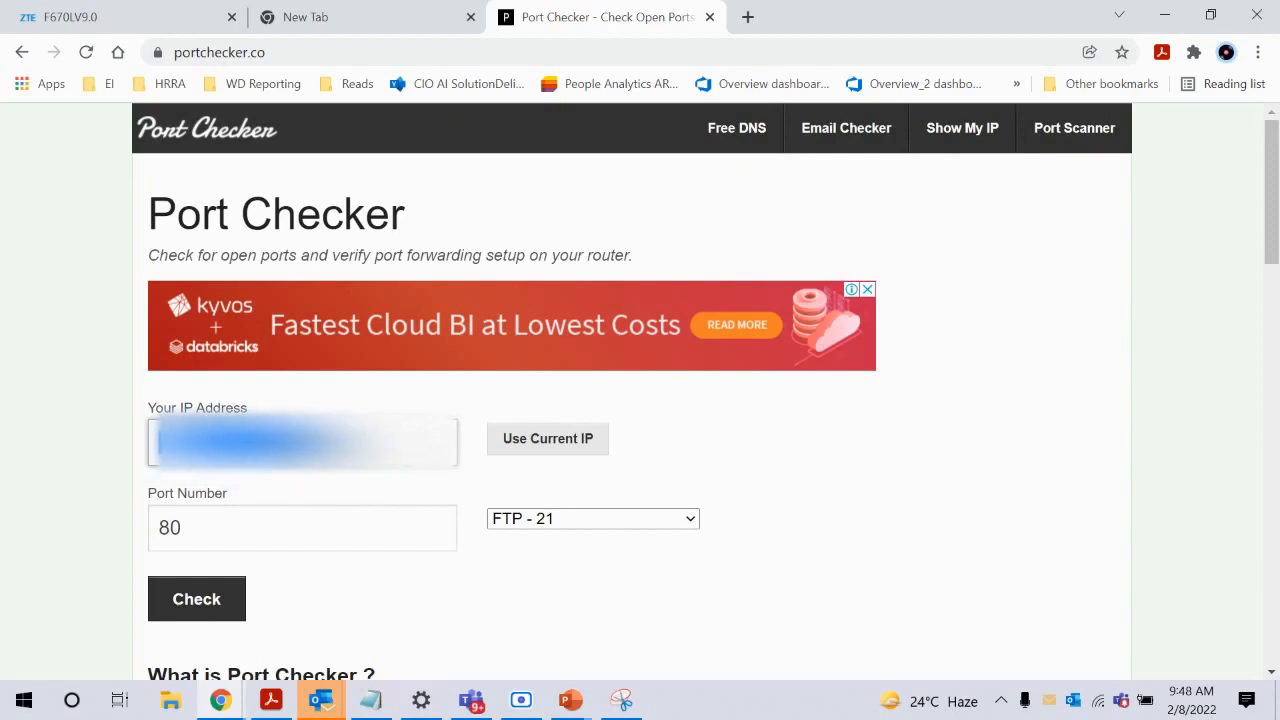
click(390, 442)
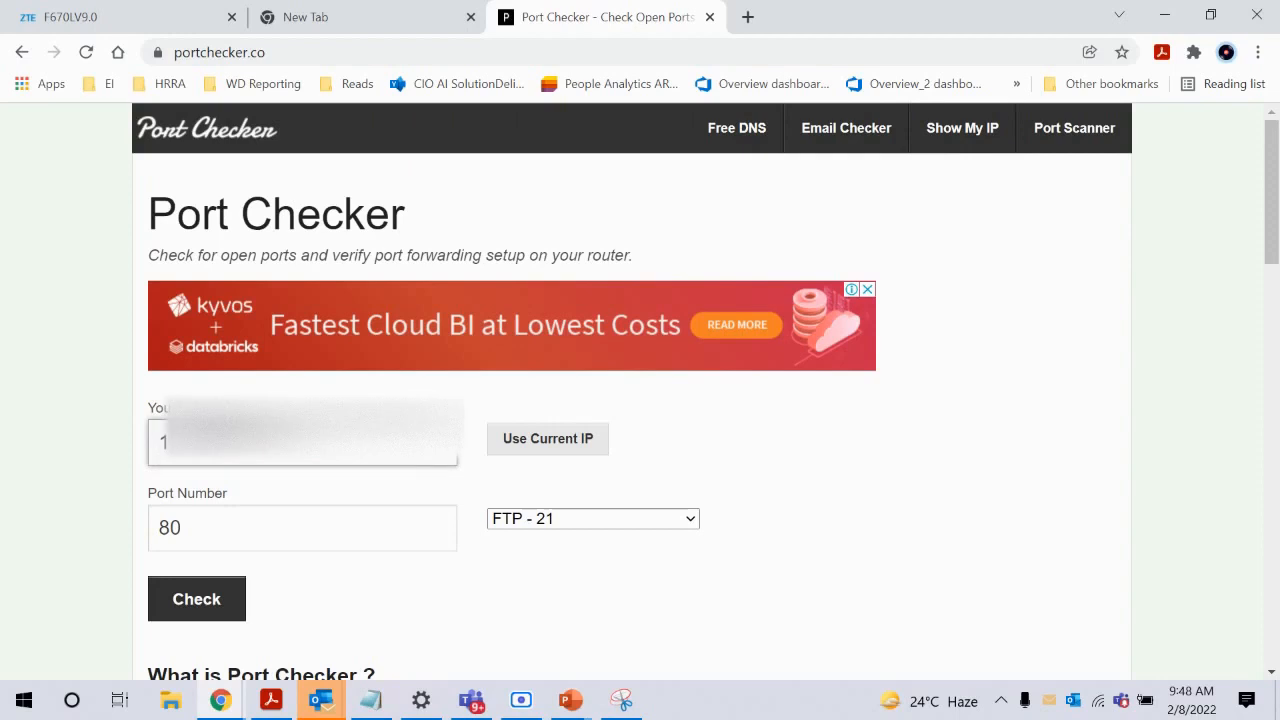
key(ctrl+a)
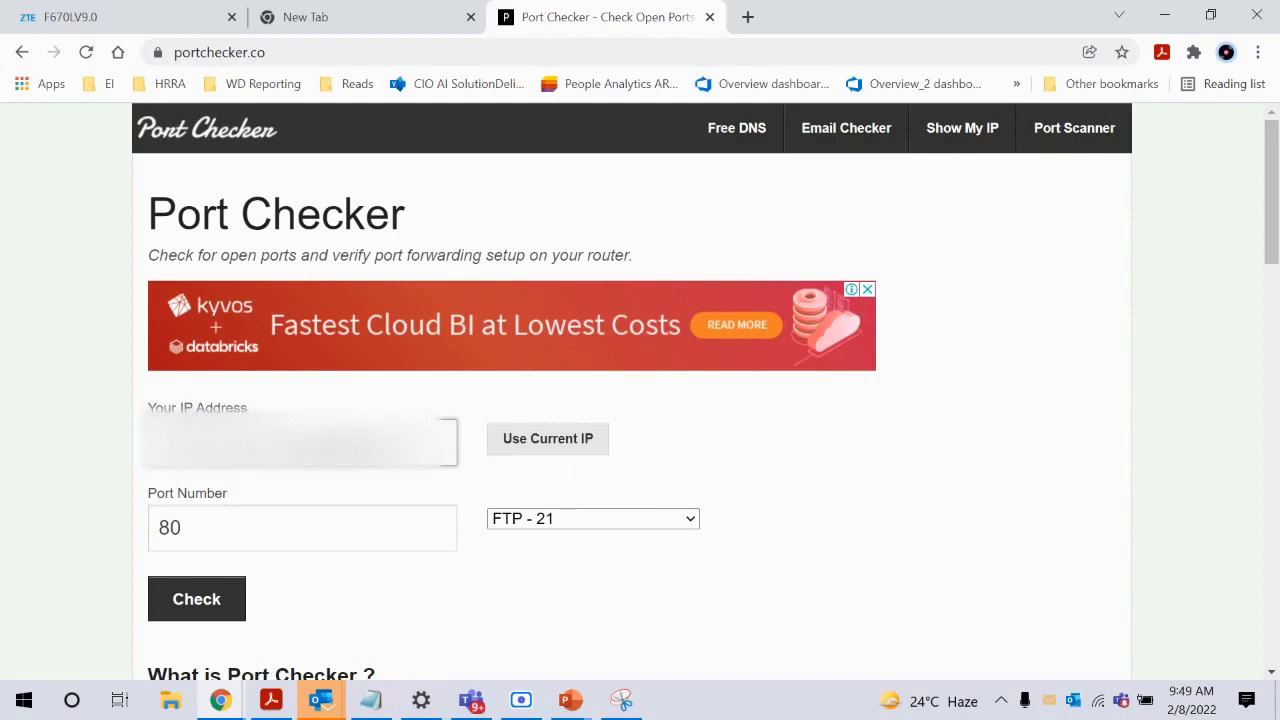
Set the port number to 44158, run the port check and review its result
double_click(206, 532)
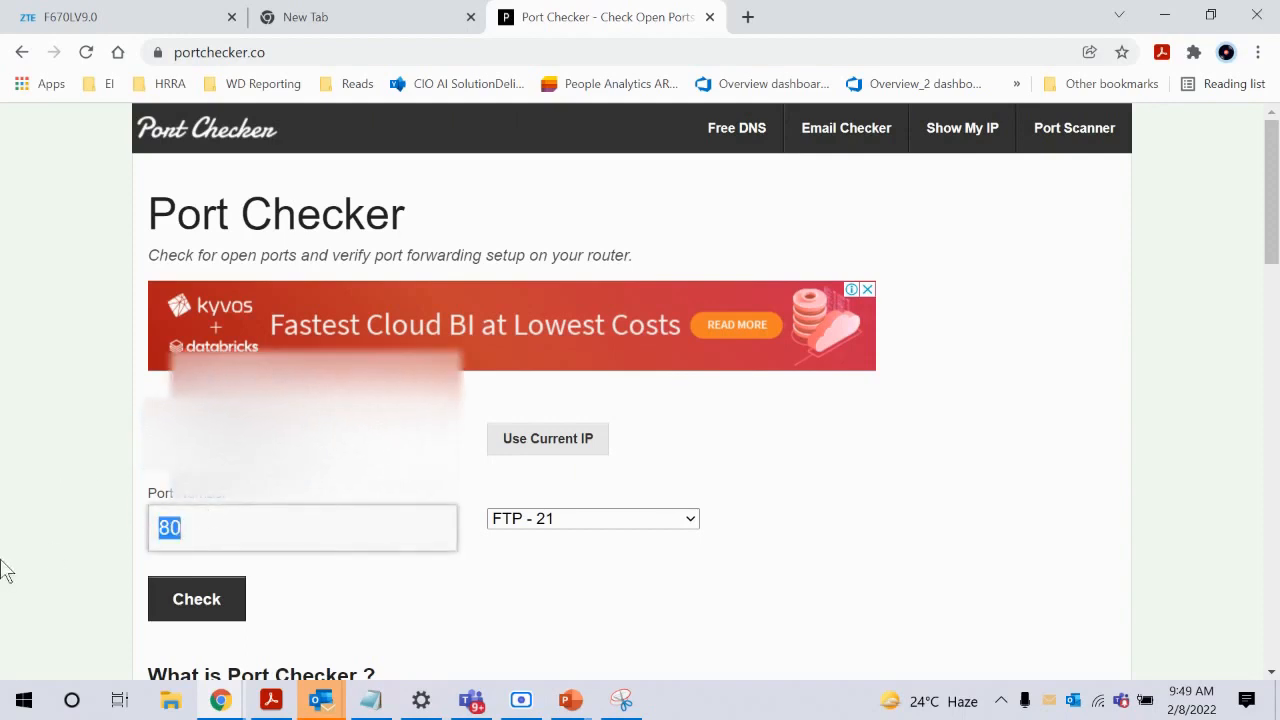
text(442)
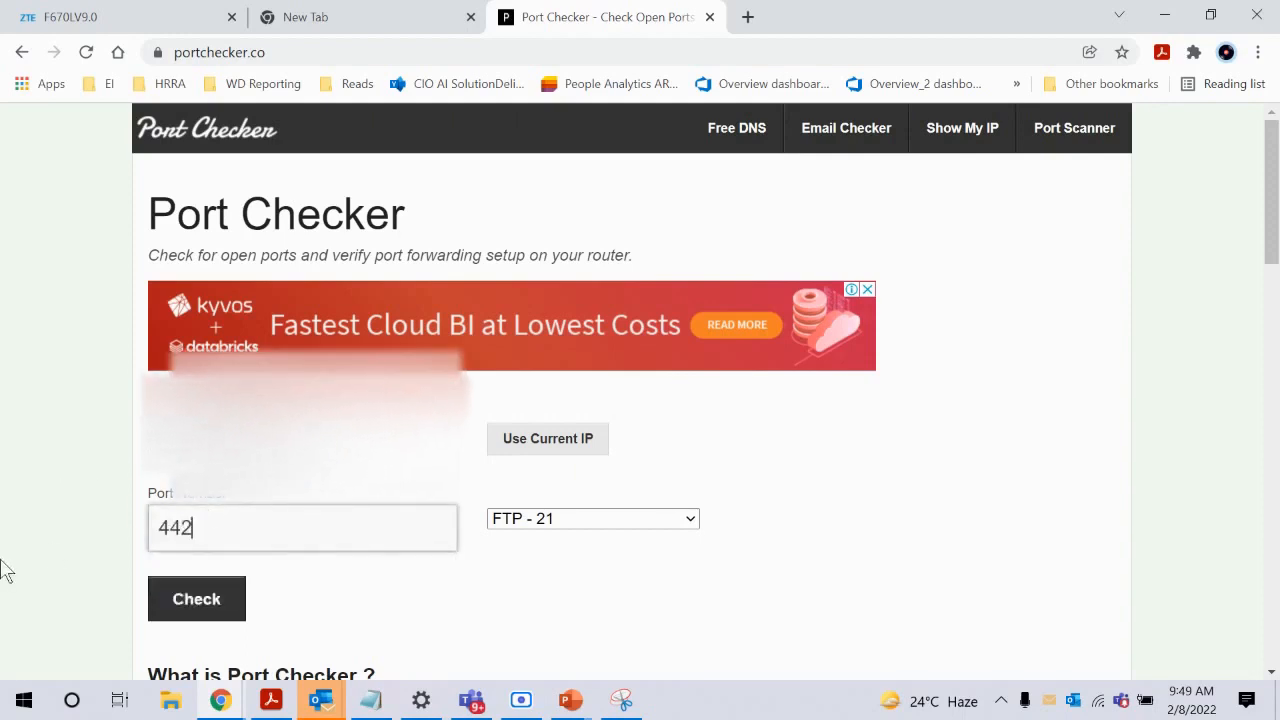
key(BackSpace)
text(1)
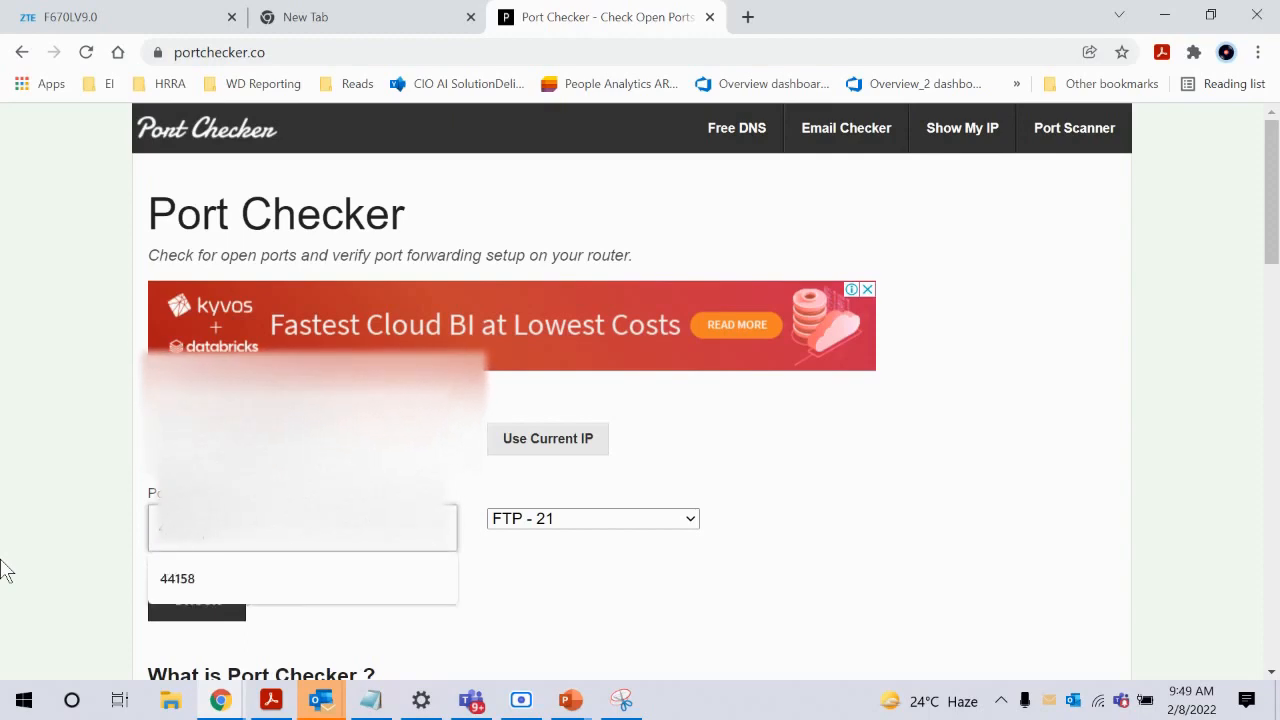
click(197, 602)
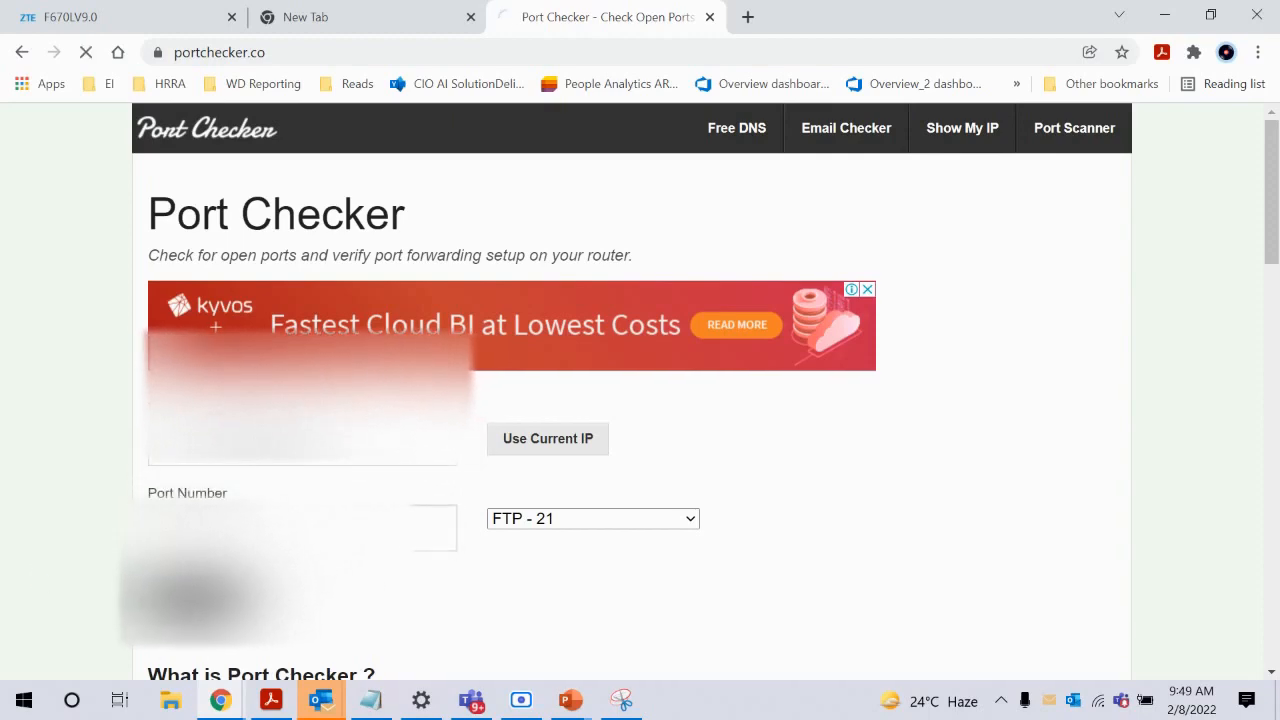
scroll(484, 525, down, 2)
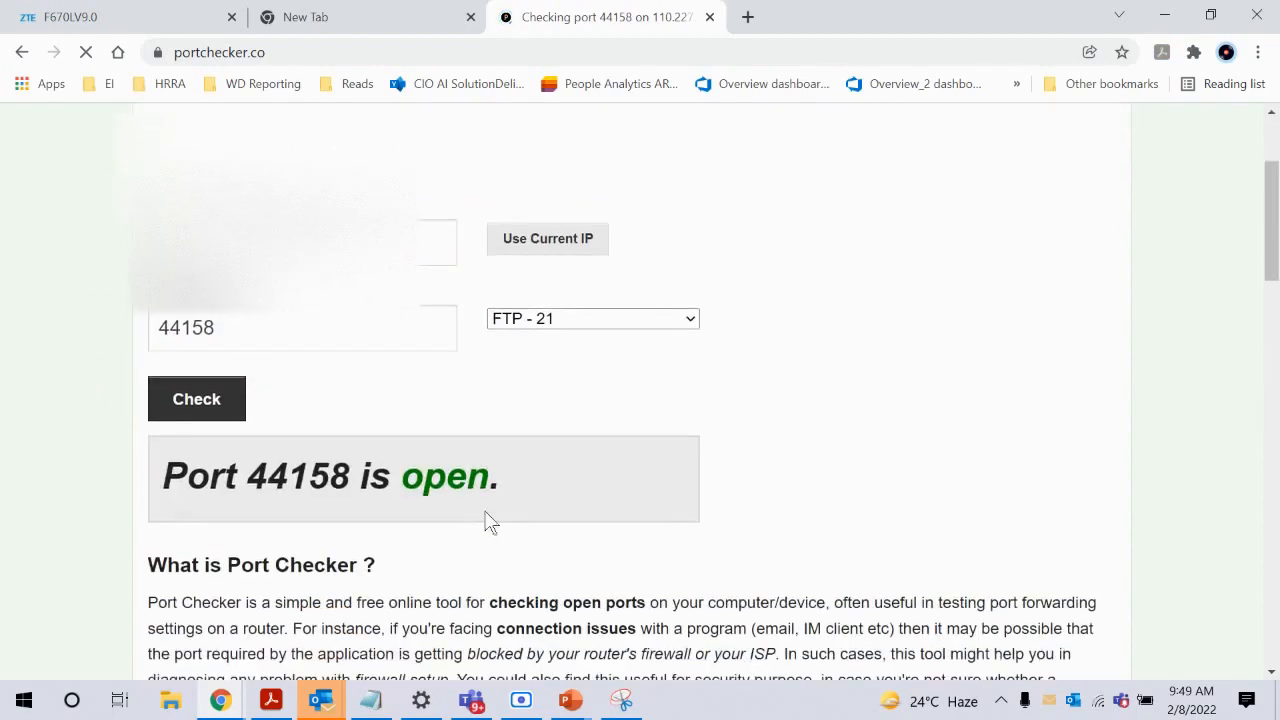
drag(555, 507, 14, 510)
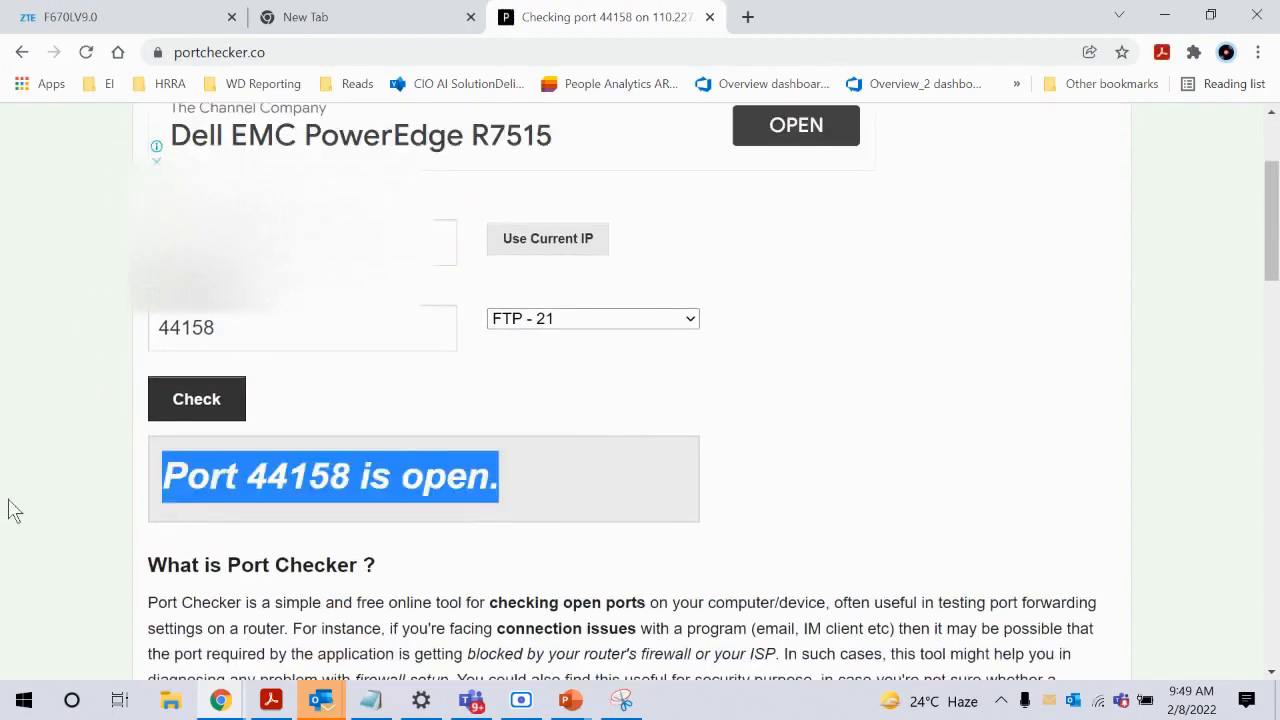
click(383, 470)
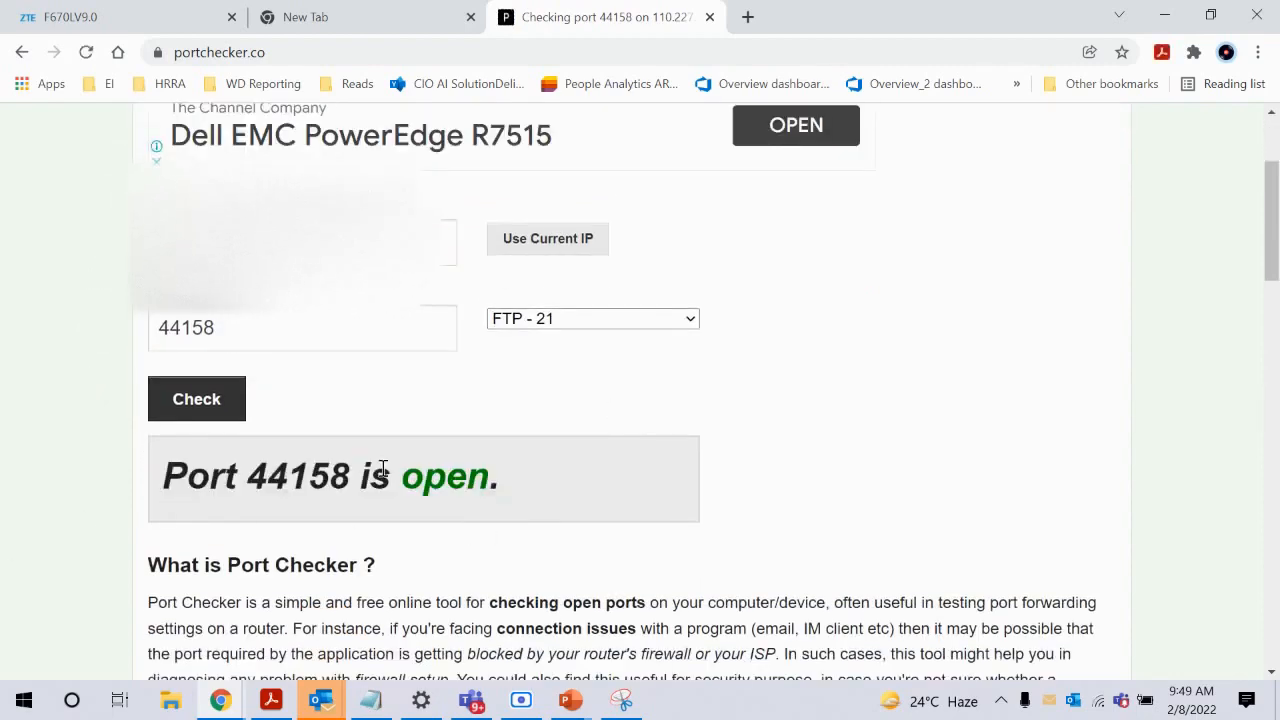